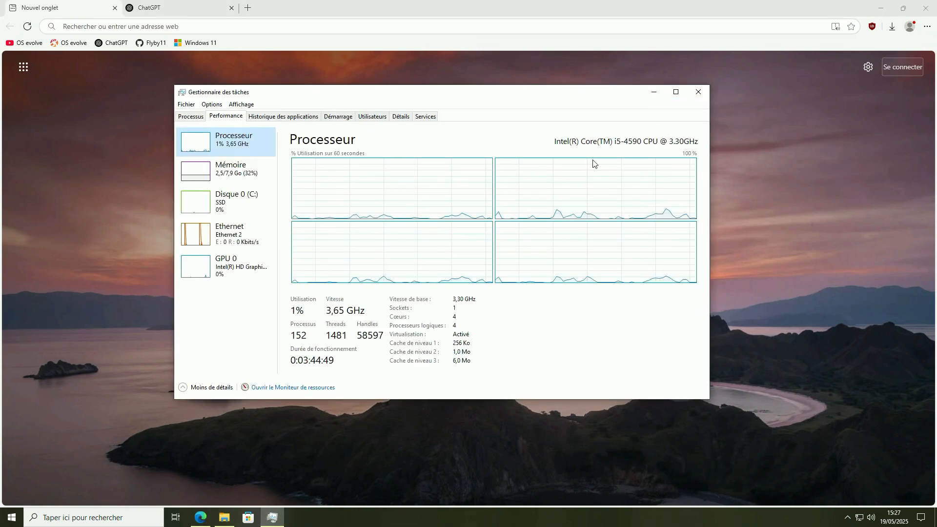
Review the ChatGPT answer about the i5-4590 processor's release date, highlighting the launch date in the text
click(175, 8)
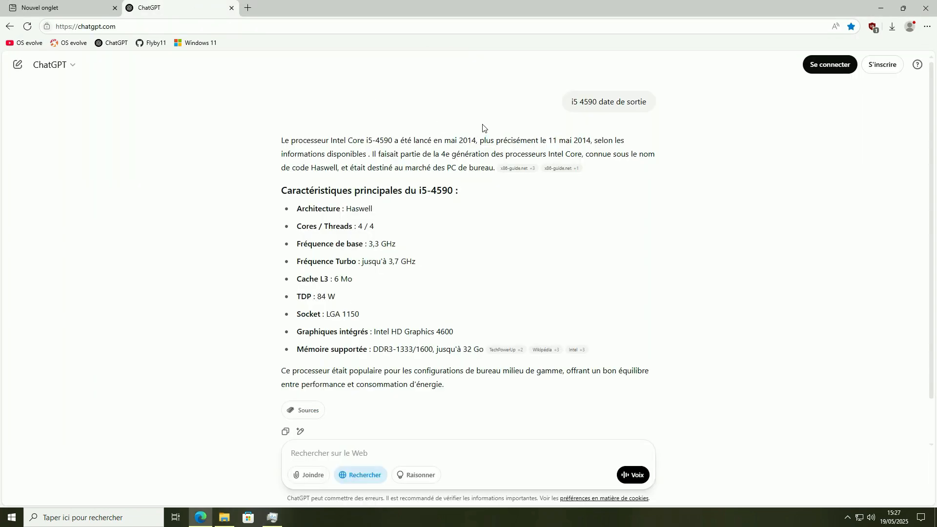
drag(570, 141, 596, 142)
click(561, 127)
click(35, 4)
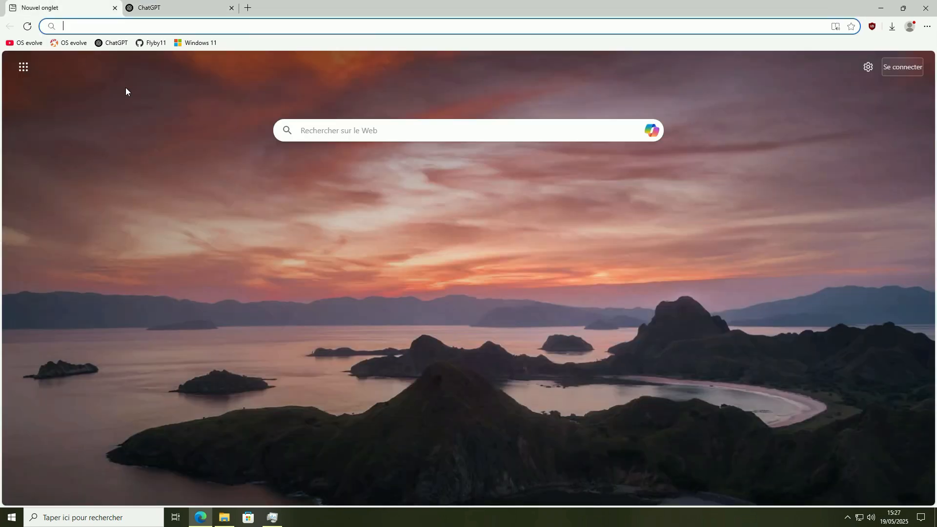
Open the Windows 11 hardware requirements page from the Windows Update settings and look through the minimum configuration
click(12, 517)
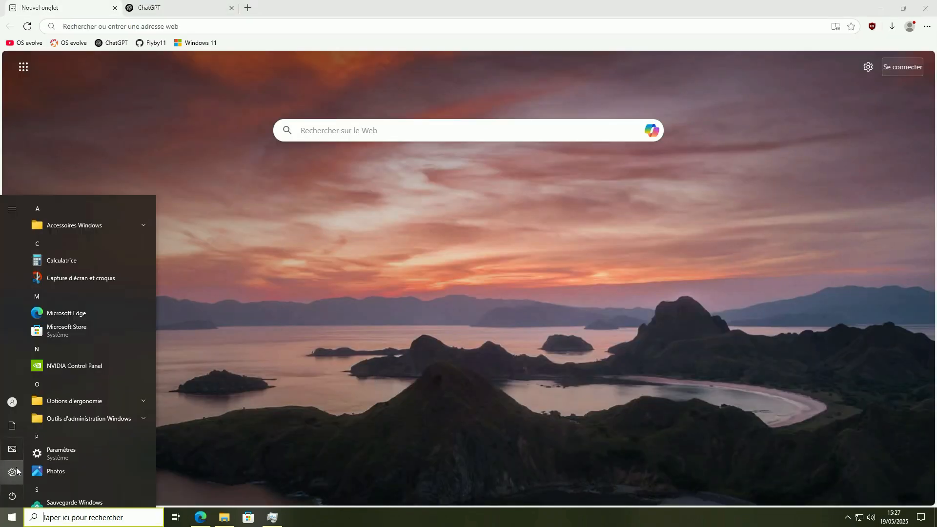
click(12, 470)
click(457, 270)
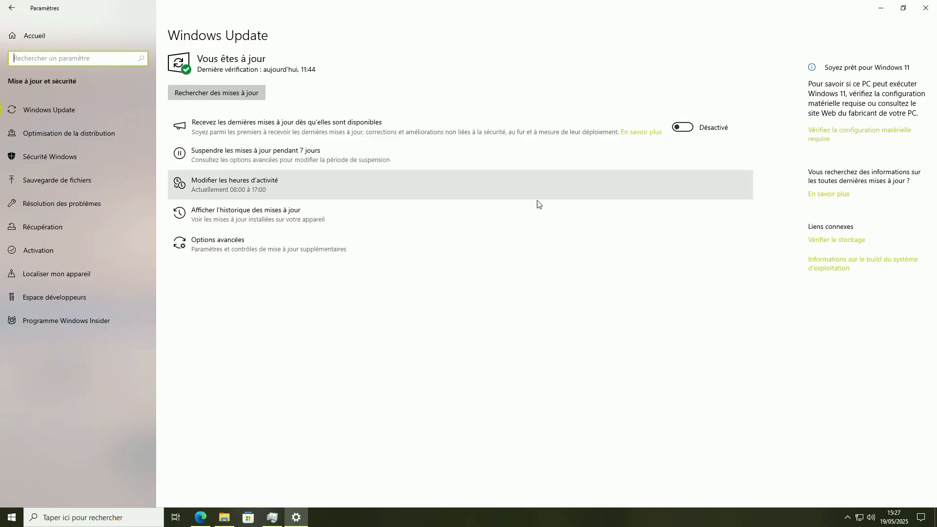
click(825, 135)
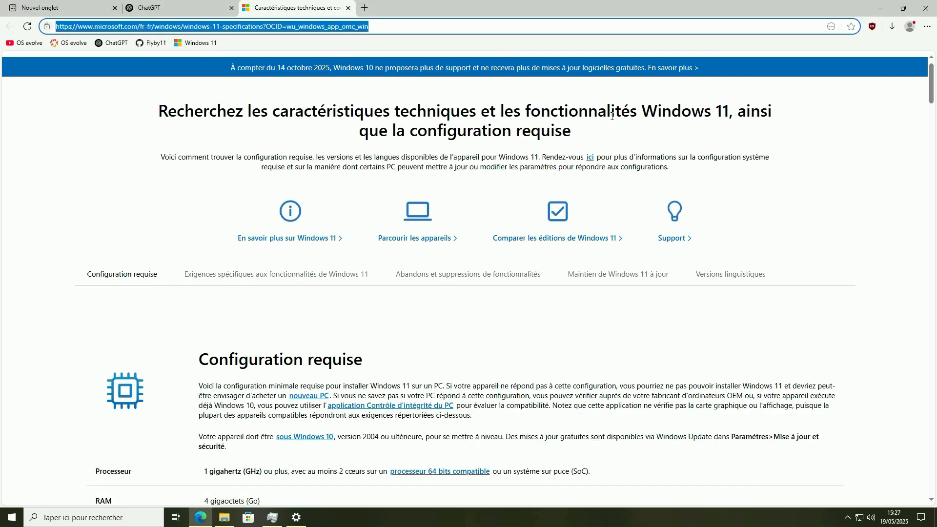
scroll(366, 446, down, 2)
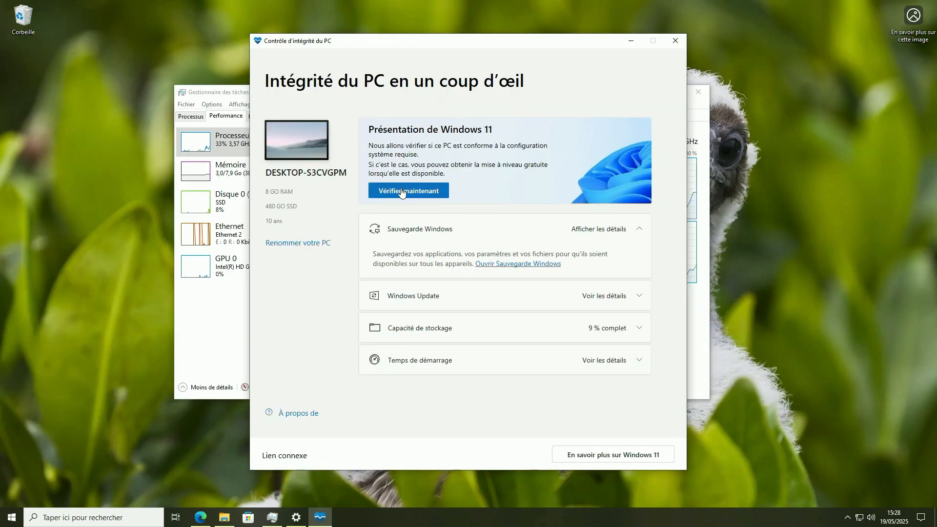
Check Windows 11 eligibility in the PC health check app, review its TPM and processor results, and put away the open windows
click(401, 191)
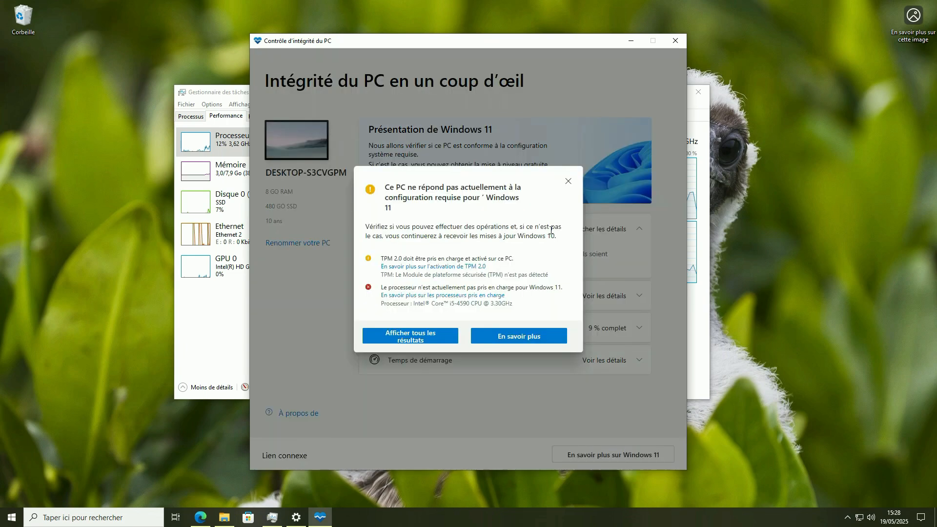
drag(384, 259, 540, 288)
click(544, 292)
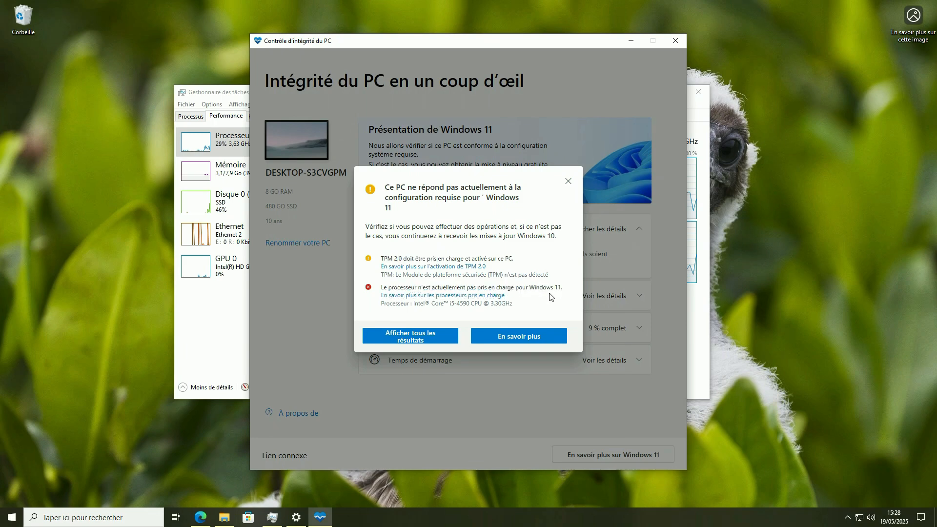
click(674, 40)
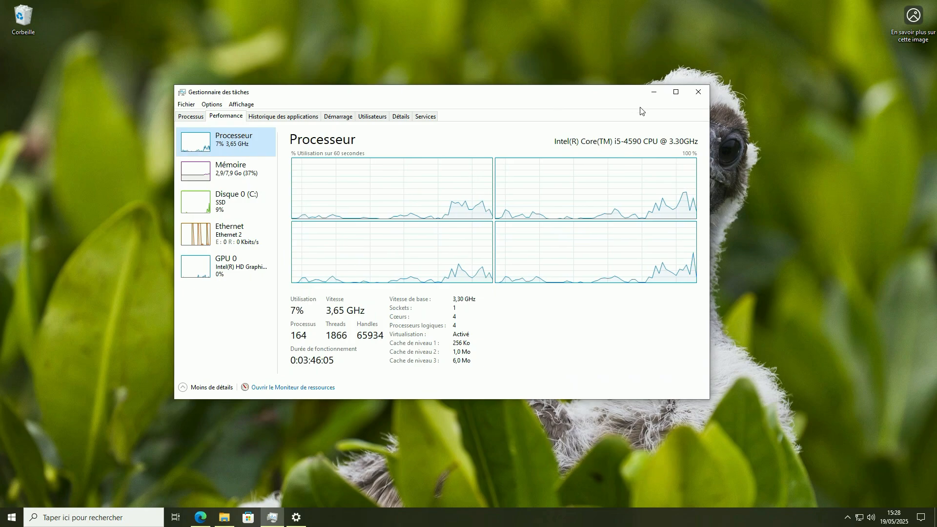
click(653, 93)
Search the web for "flyby11" in a new browser tab and open the builtbybel/Flyby11 GitHub repository
click(200, 517)
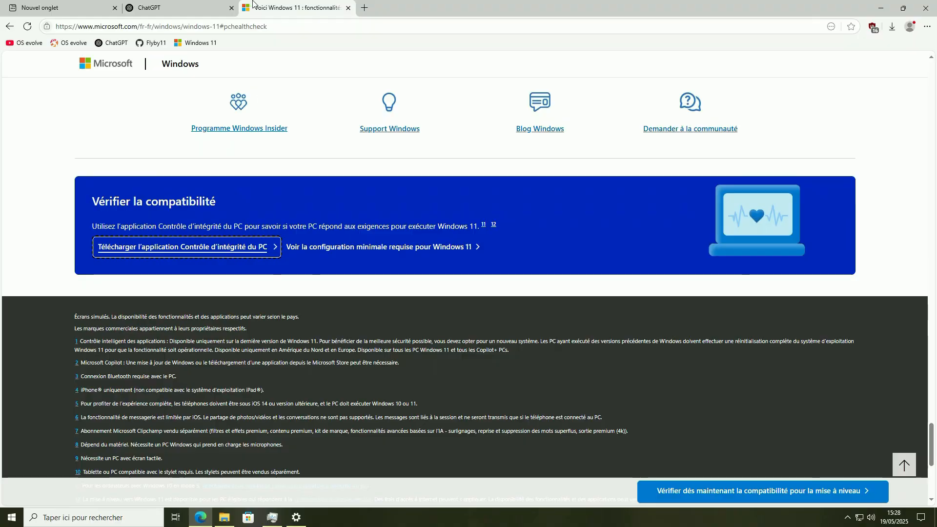
click(365, 6)
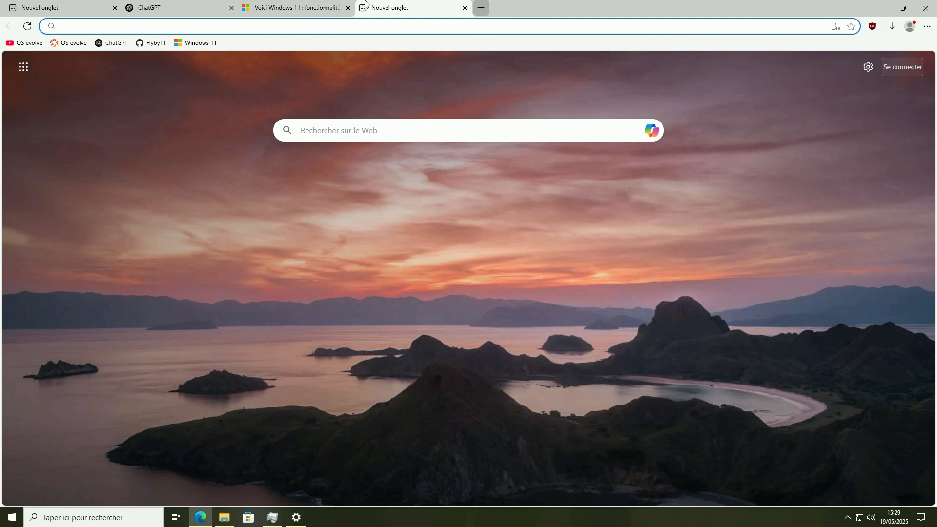
text(flyby1)
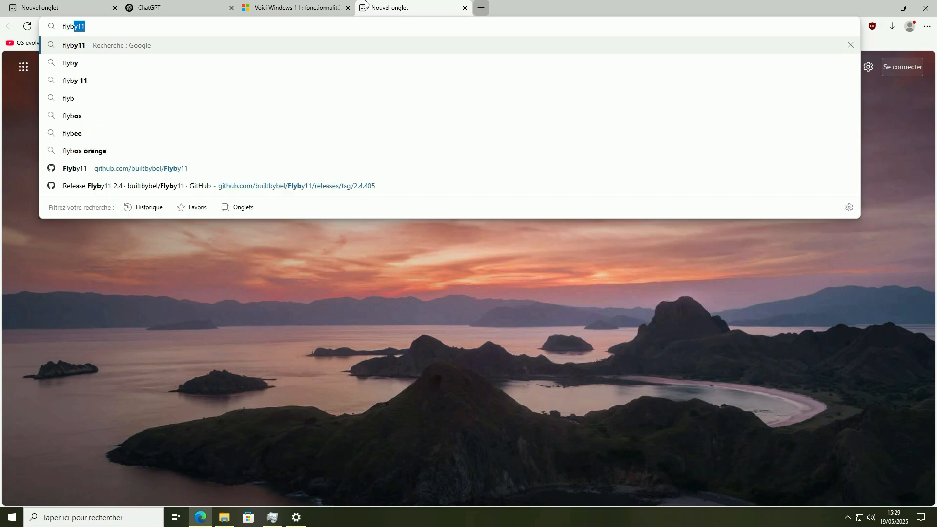
text(1)
key(Return)
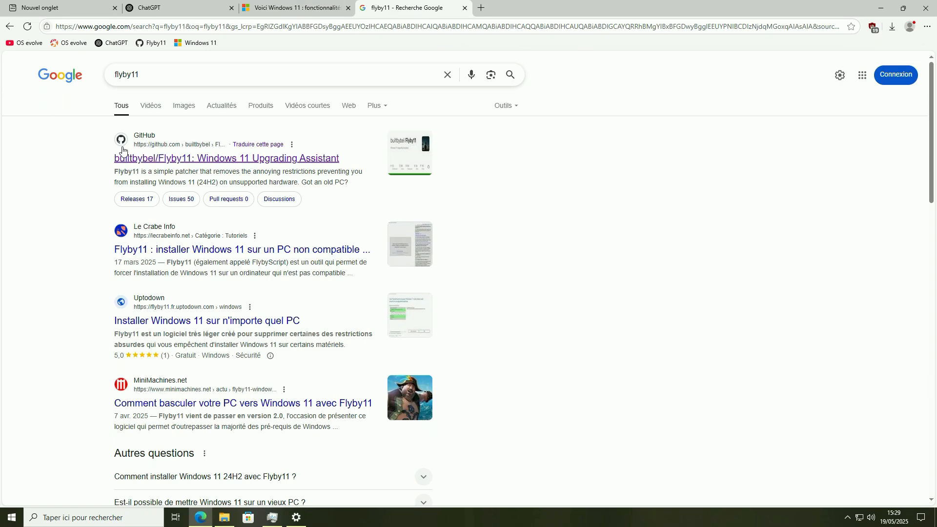
click(147, 158)
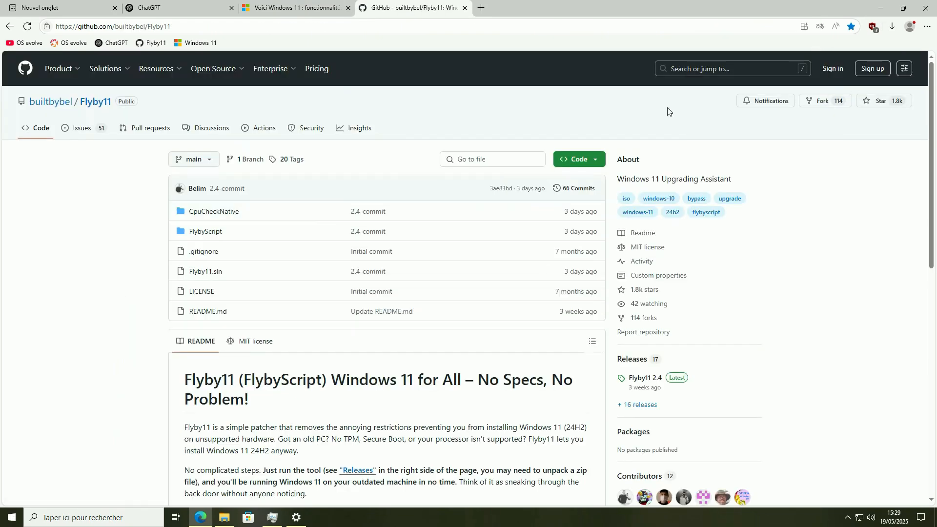
Download Flyby11.zip from the repository's Flyby11 2.4 release and minimize the browser
scroll(539, 322, down, 2)
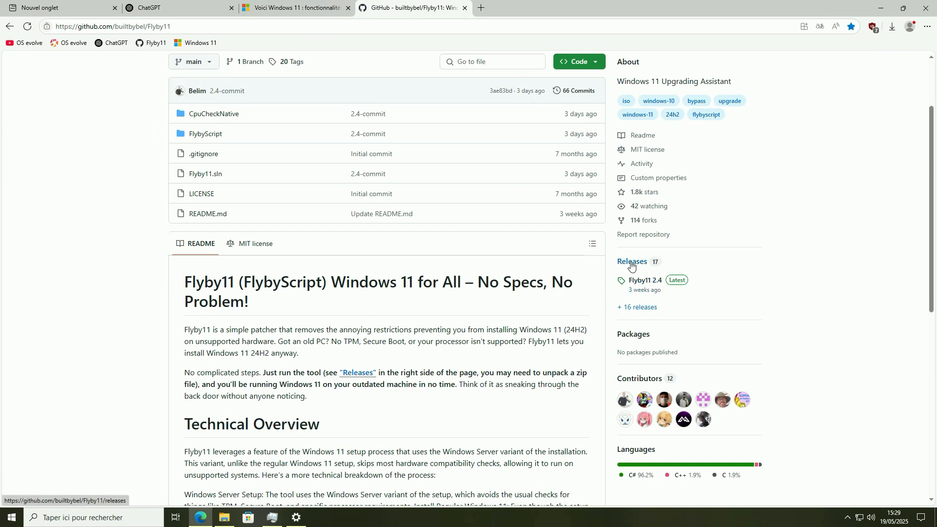
click(653, 283)
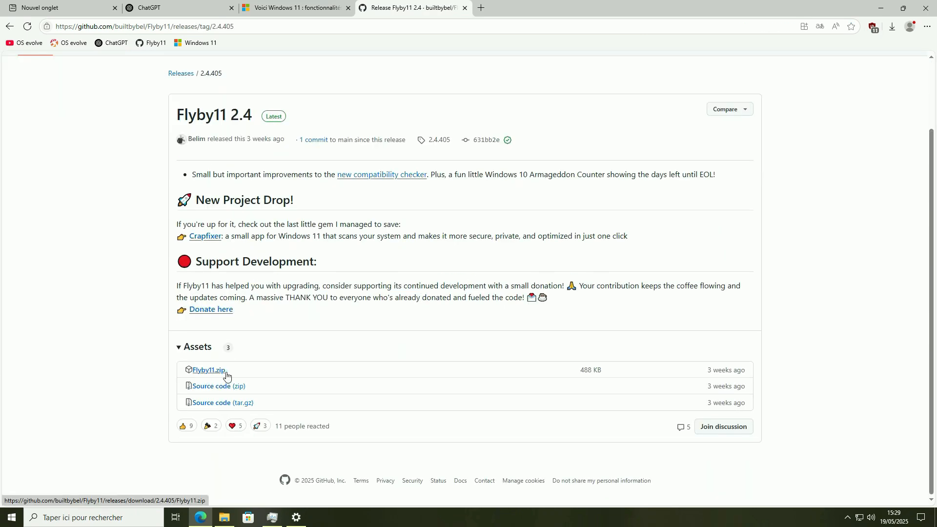
click(219, 374)
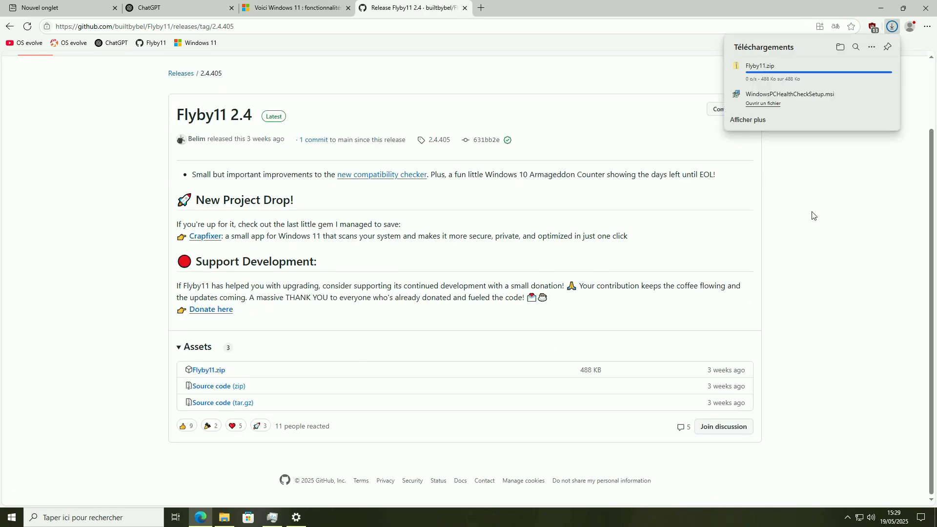
click(881, 9)
Extract Flyby11.zip to the Flyby11 folder in Downloads, leaving only the extracted folder's window open
right_click(352, 207)
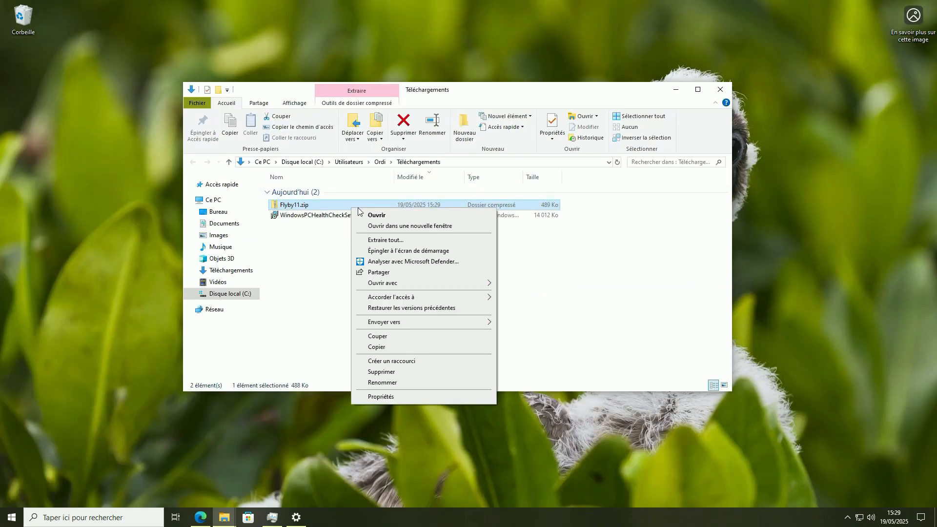
click(386, 240)
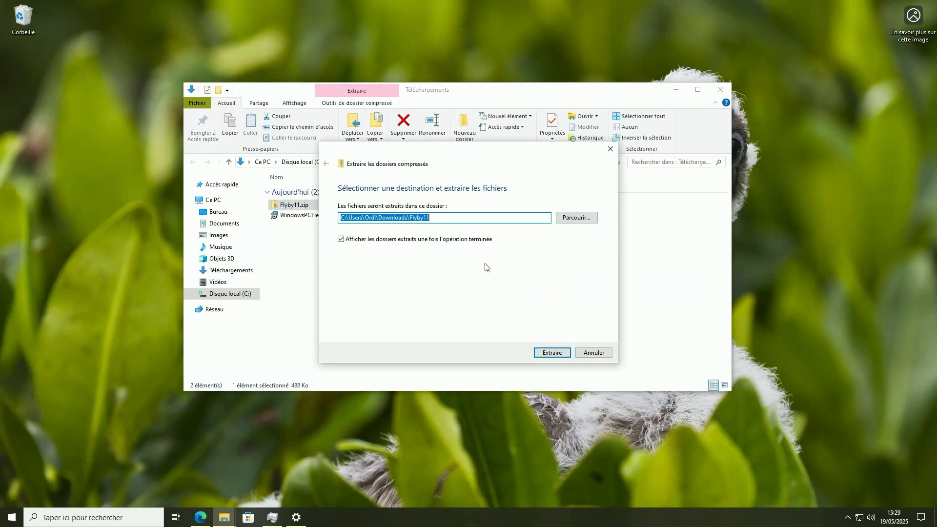
click(552, 352)
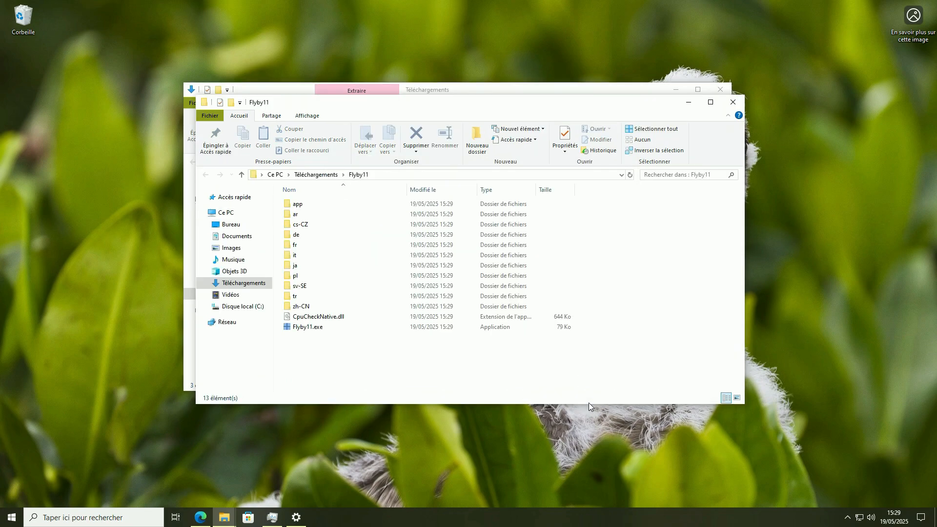
click(677, 89)
Run Flyby11.exe as administrator, allow it to make changes, and minimize the folder window
right_click(299, 328)
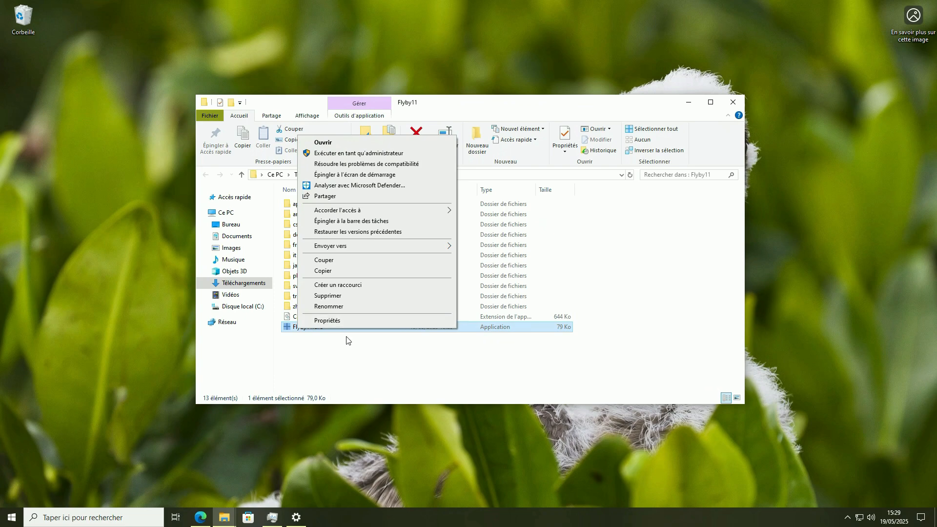
click(336, 154)
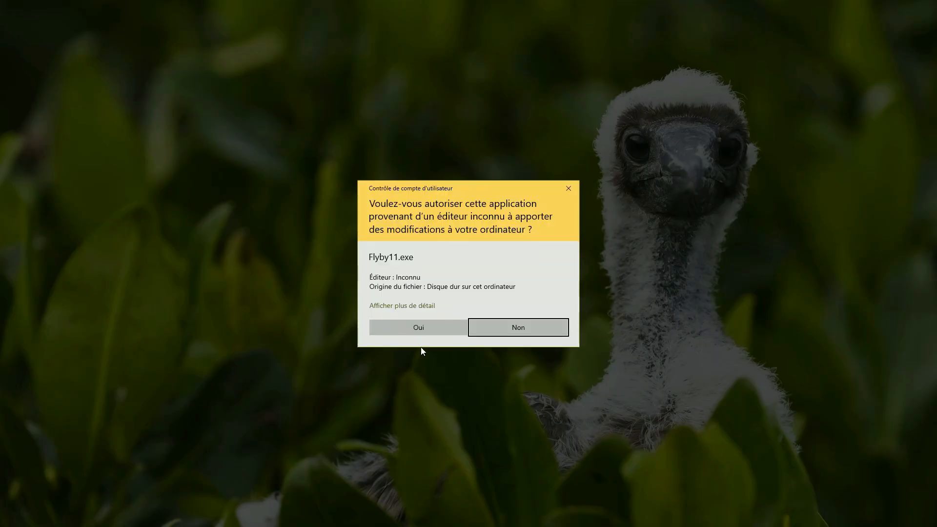
click(419, 330)
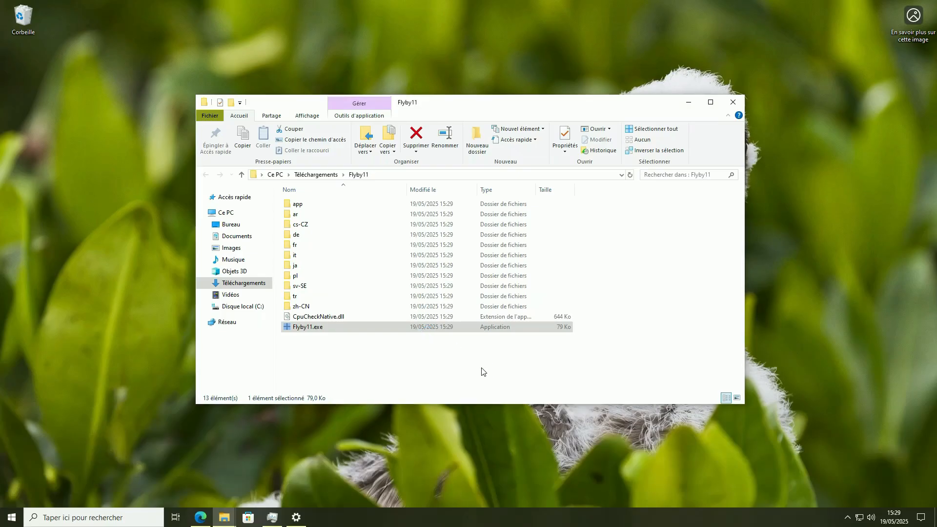
click(688, 101)
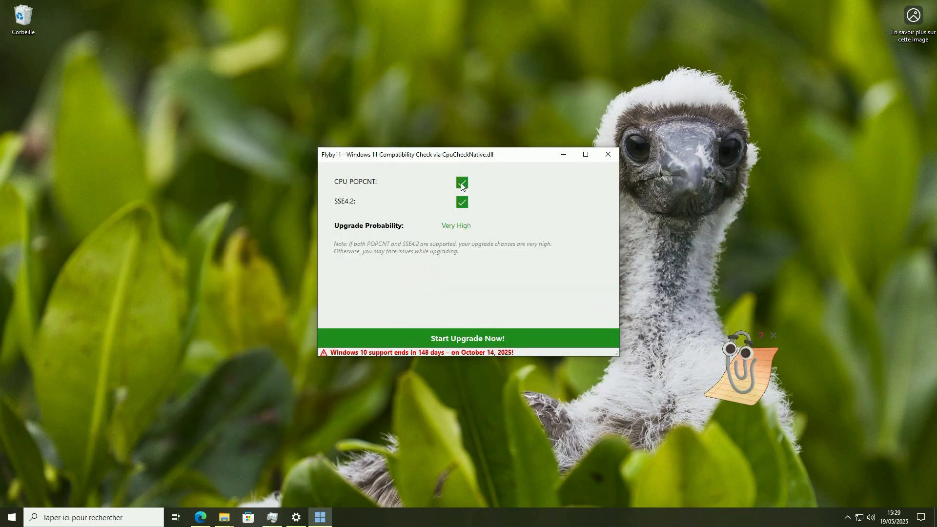
Start the upgrade from Flyby11's compatibility check and open the Microsoft site for obtaining the Windows 11 ISO
drag(477, 153, 474, 116)
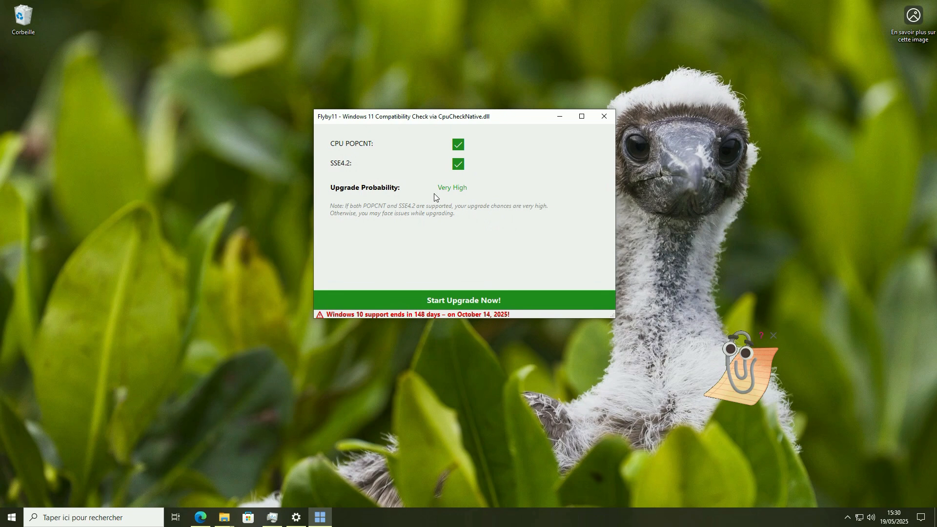
click(470, 303)
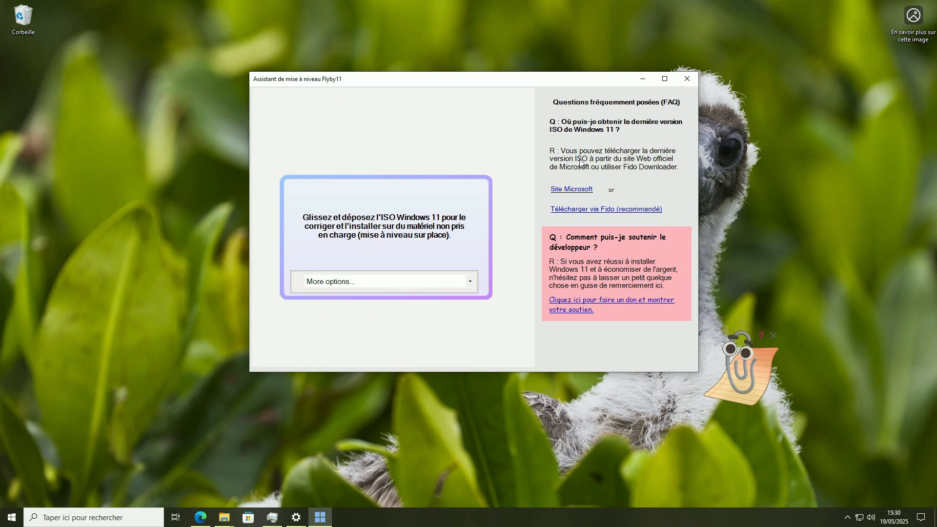
click(572, 190)
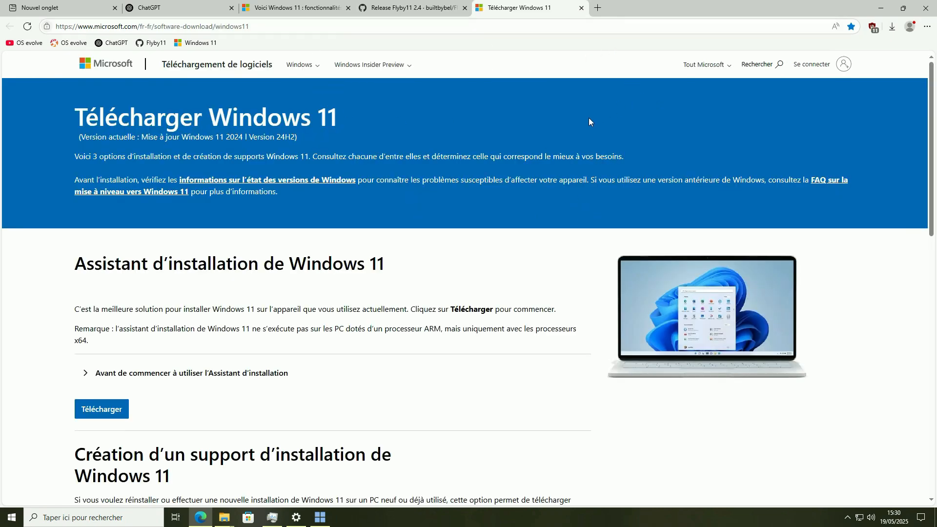
Choose the Windows 11 multi-edition ISO for x64 devices and request its download
scroll(179, 171, down, 10)
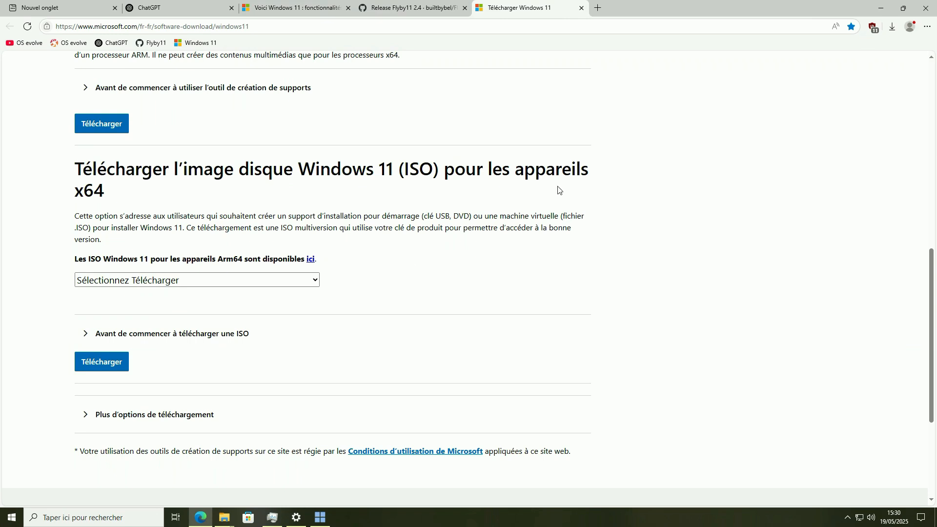
click(176, 283)
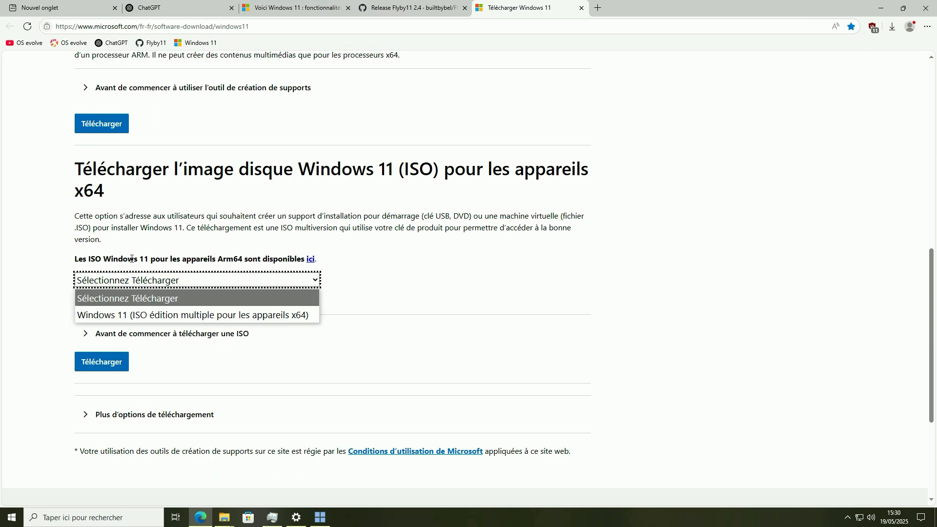
click(124, 316)
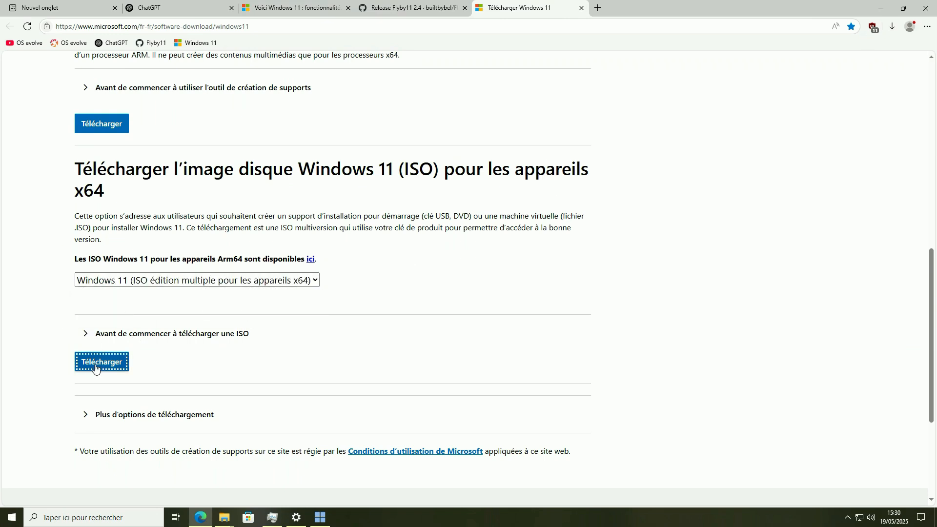
click(101, 361)
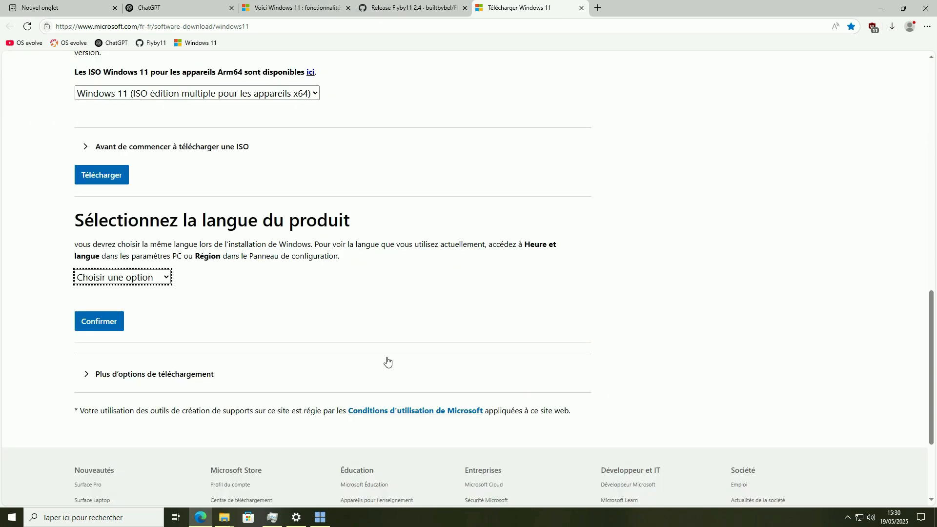
Confirm Français as the product language and download the 64-bit Windows 11 ISO
click(122, 278)
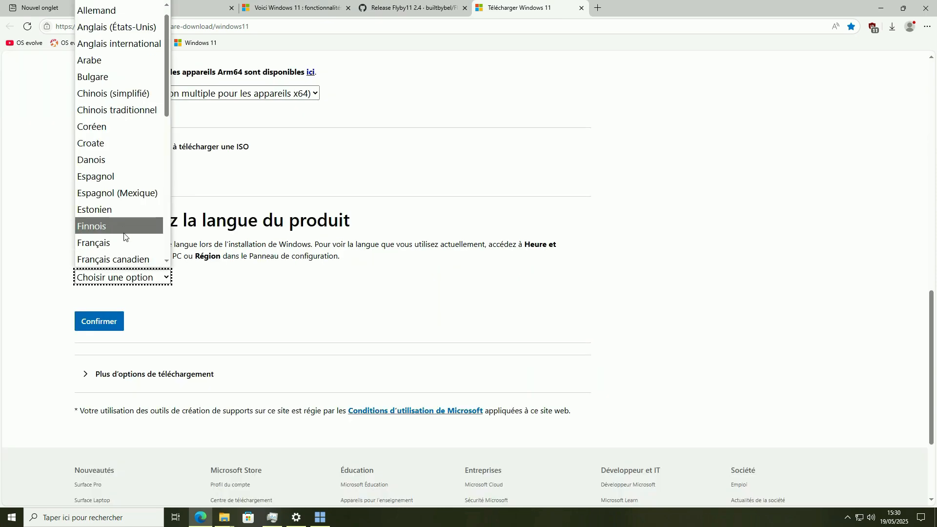
click(108, 251)
click(97, 324)
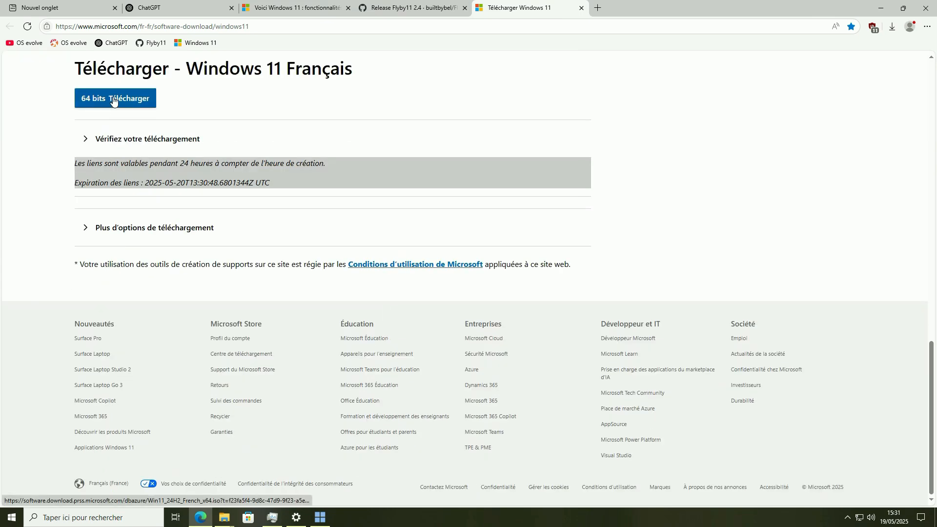
click(114, 100)
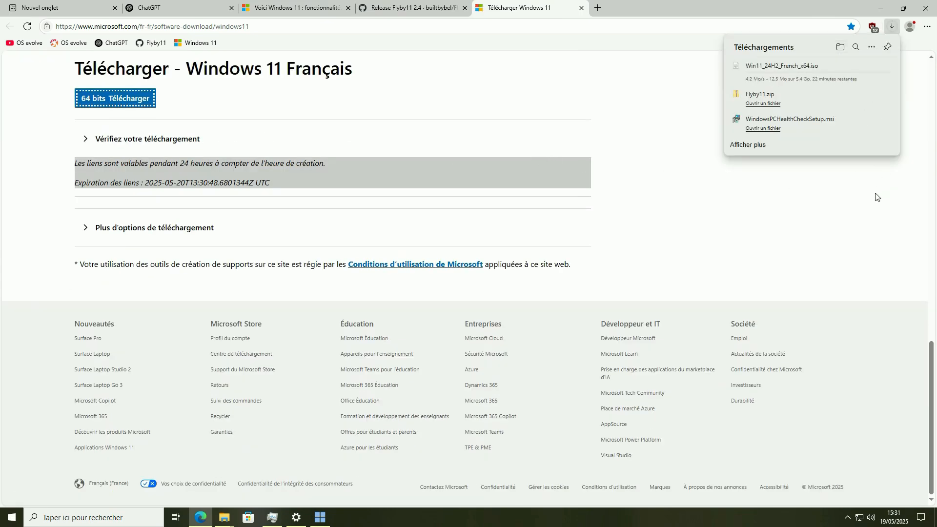
click(701, 170)
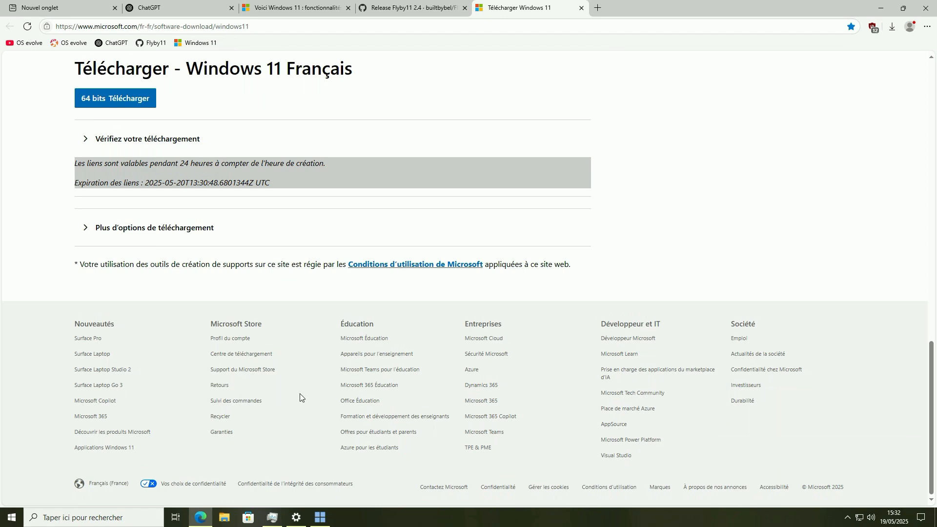
Locate Win11_24H2_French_x64.iso in the Downloads folder
click(224, 517)
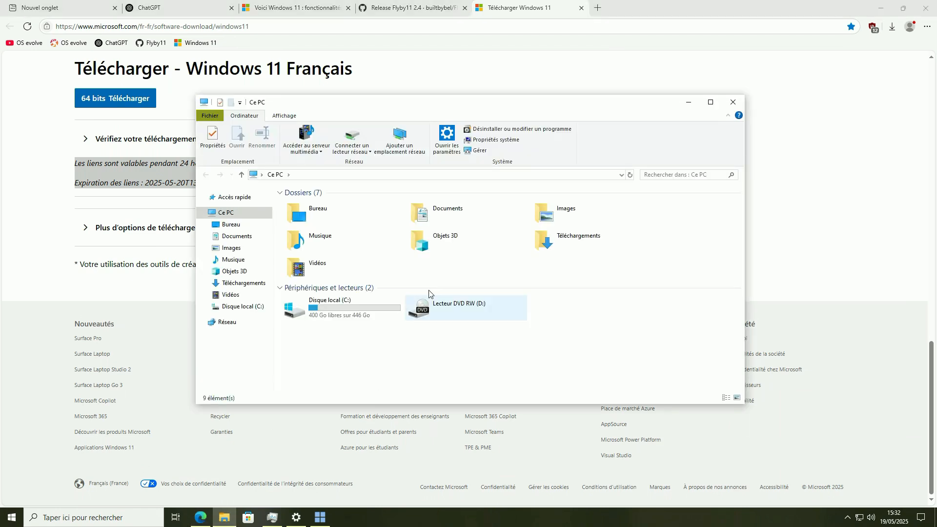
click(259, 284)
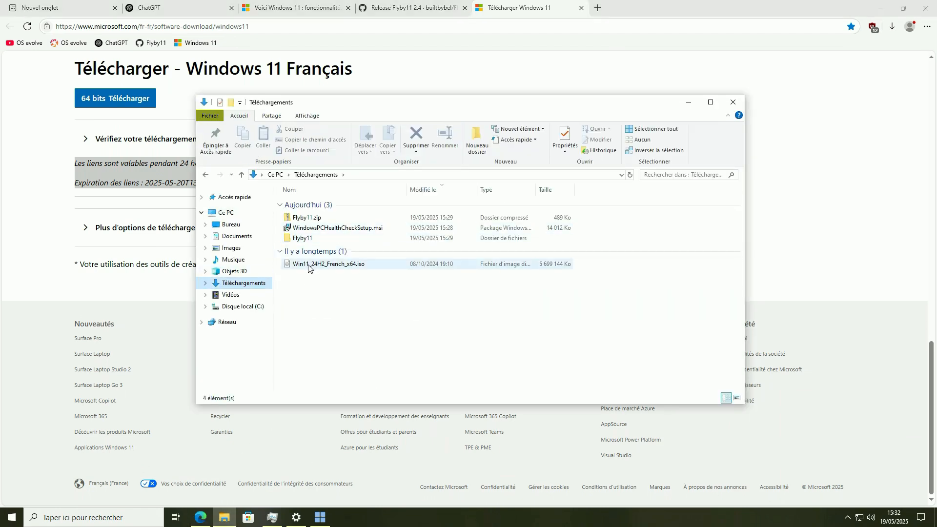
drag(337, 299, 347, 268)
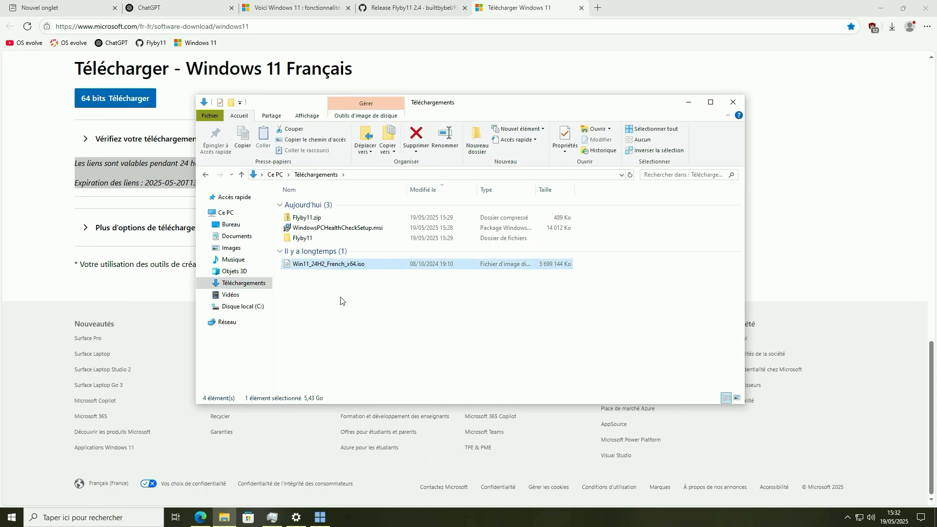
click(336, 306)
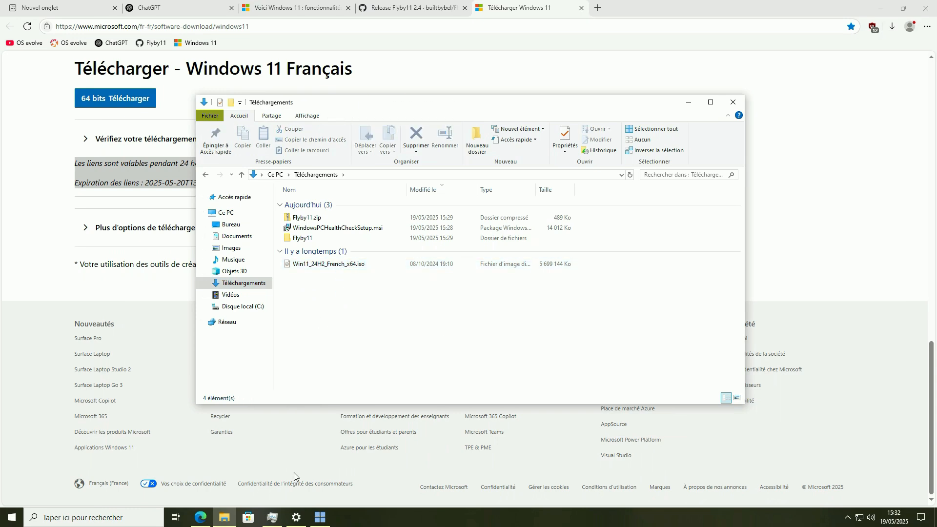
Minimize the browser, load Win11_24H2_French_x64.iso from the Downloads folder into Flyby11, and acknowledge that the installation can begin
click(321, 518)
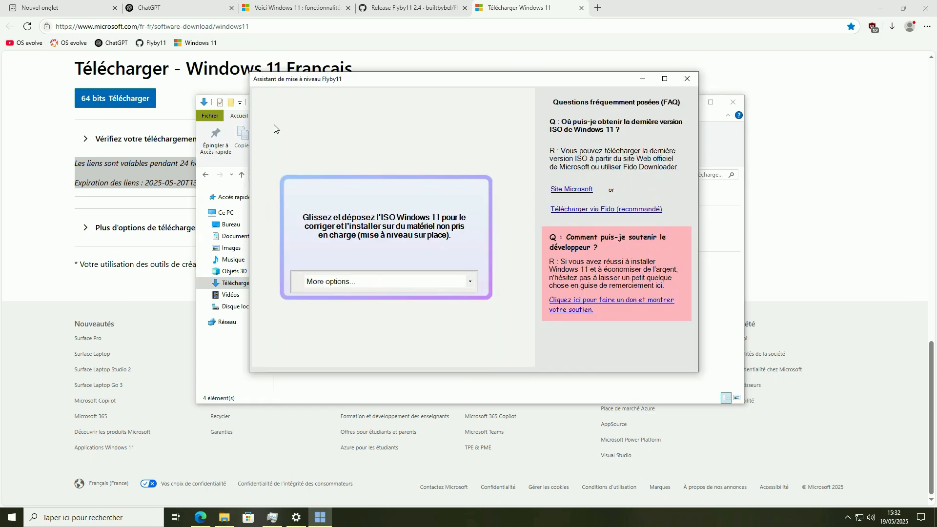
click(880, 6)
drag(447, 81, 435, 90)
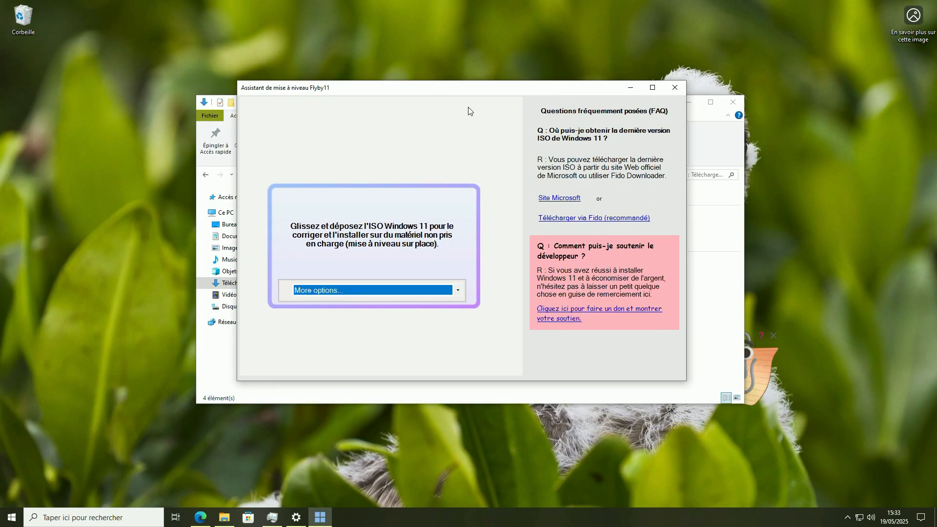
click(379, 289)
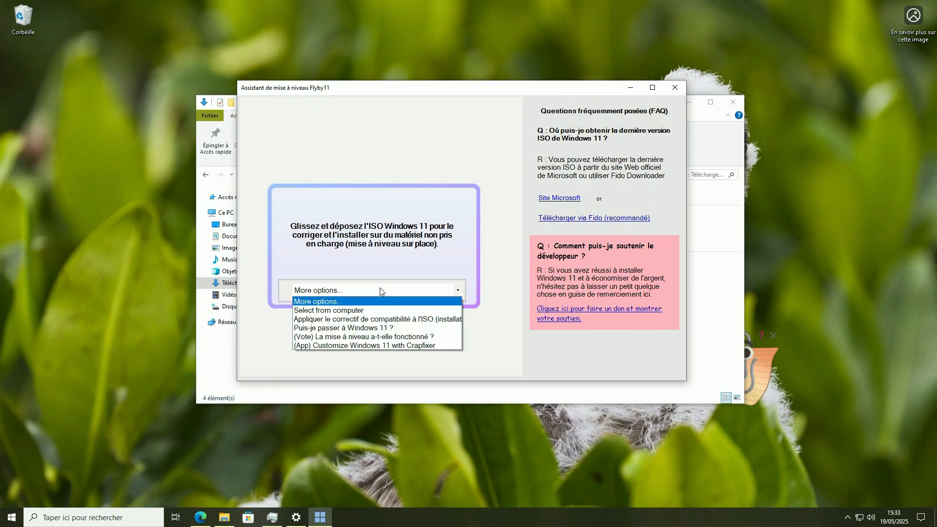
click(324, 310)
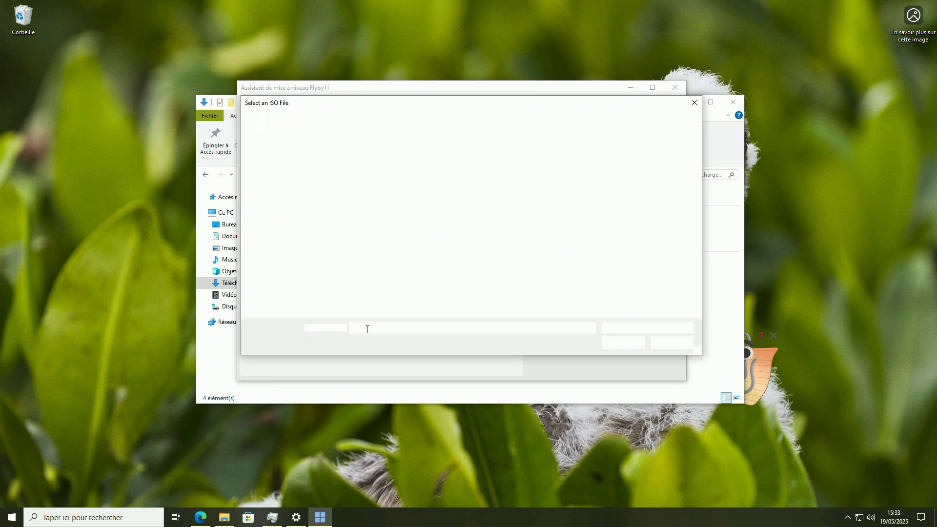
click(282, 243)
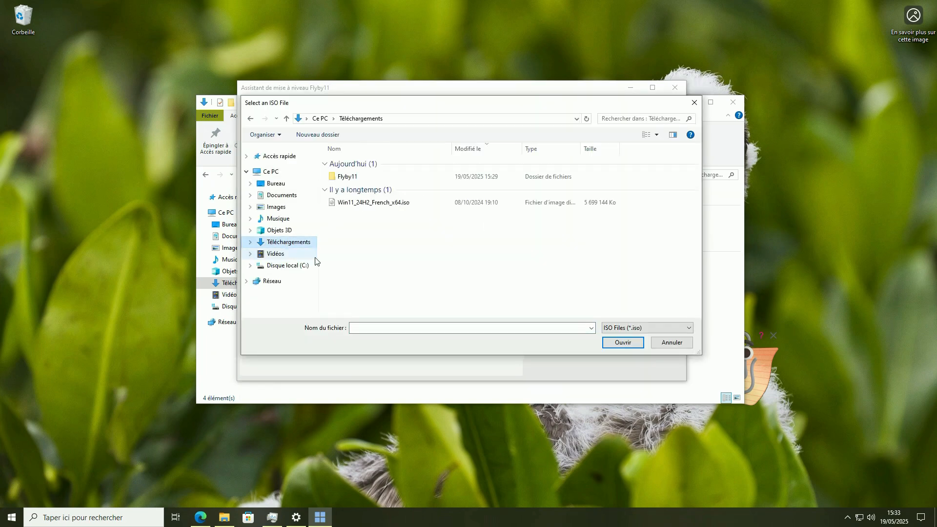
click(373, 208)
double_click(374, 207)
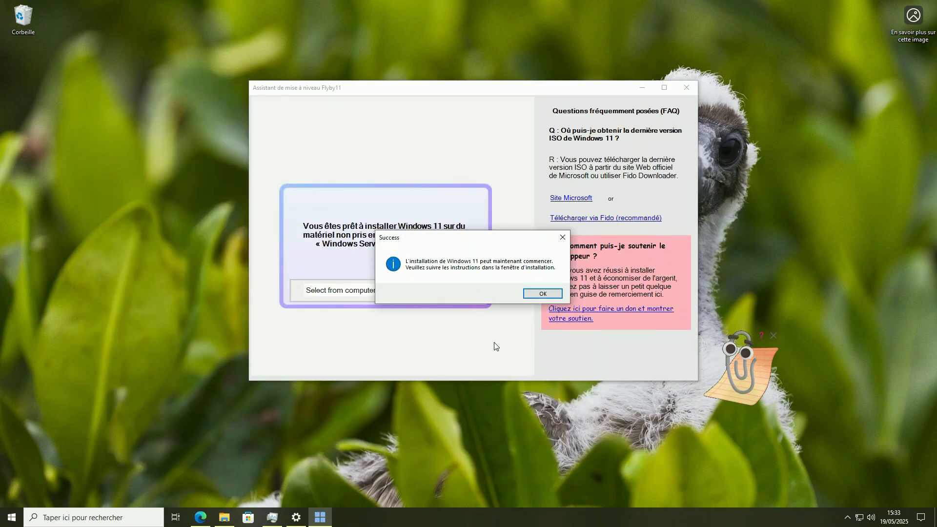
click(540, 293)
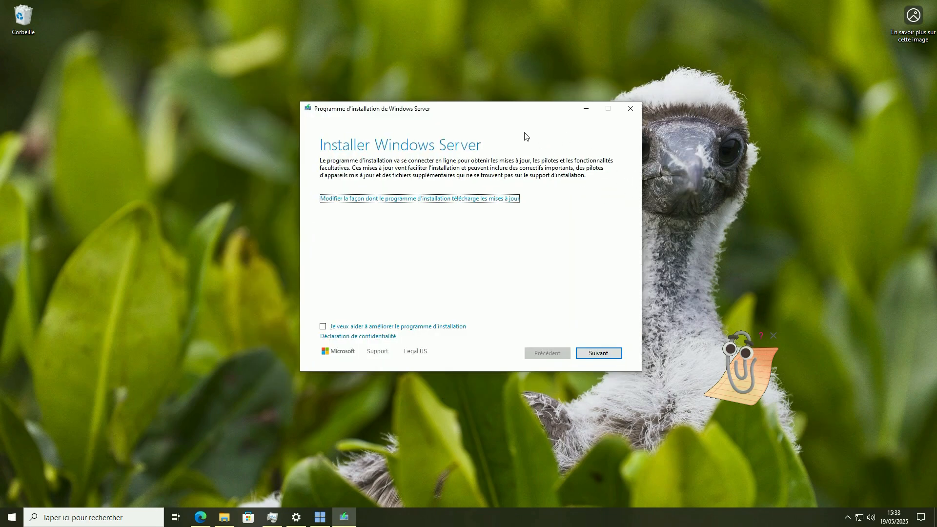
Proceed through Windows setup, accept the licence terms, and install Windows 11 Professionnel while keeping files, settings and applications
click(598, 353)
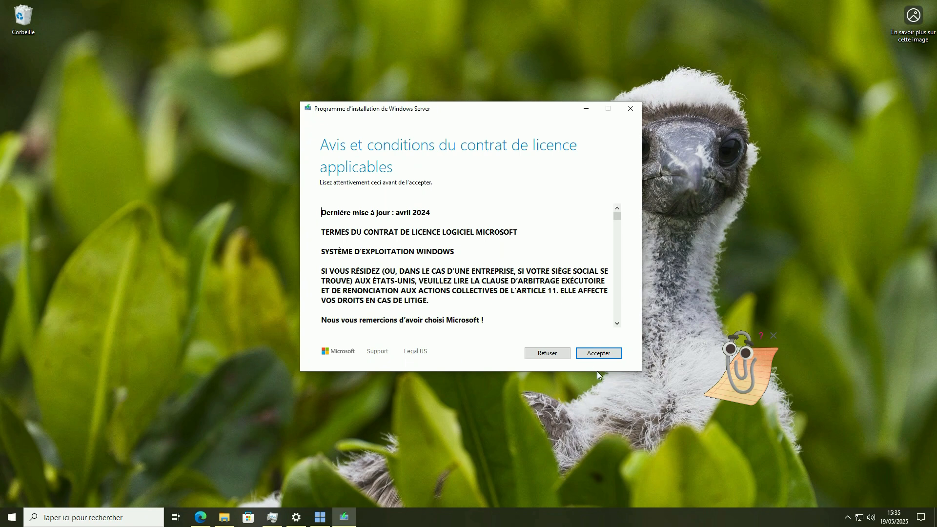
click(596, 355)
click(595, 354)
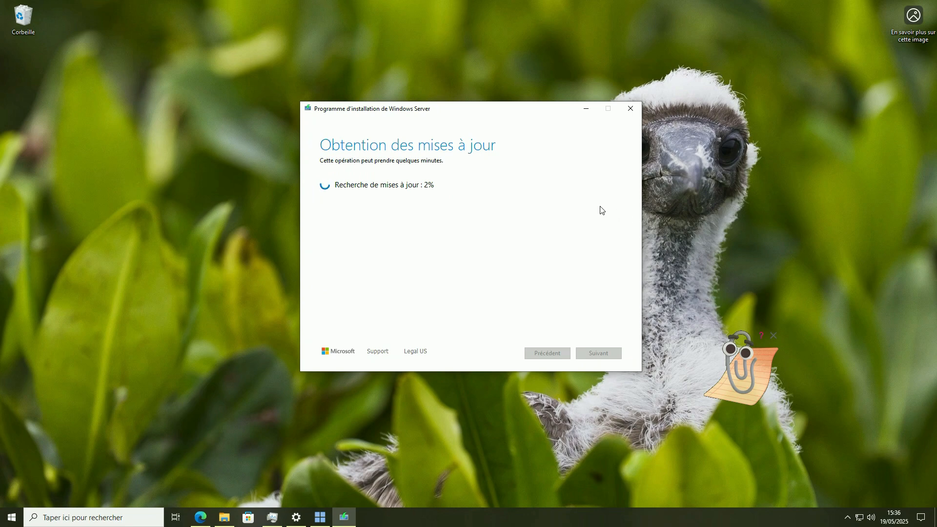
click(214, 521)
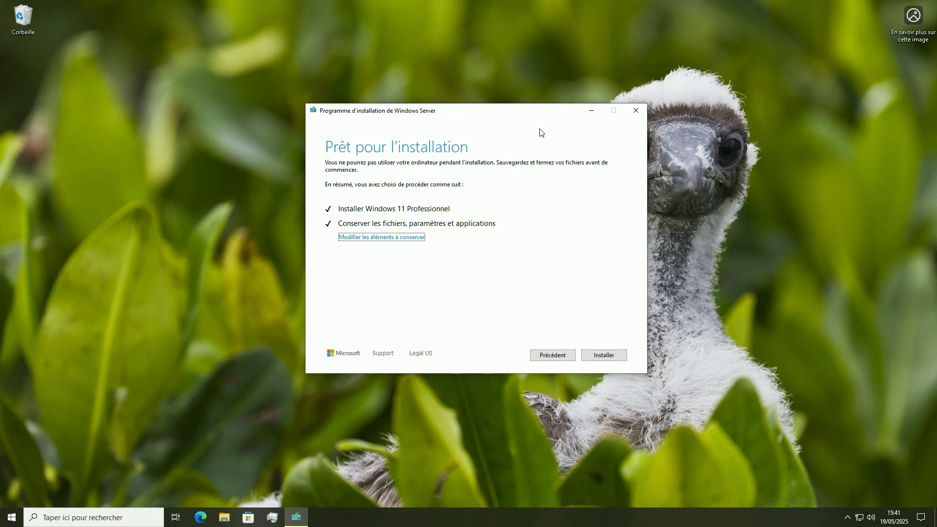
click(604, 356)
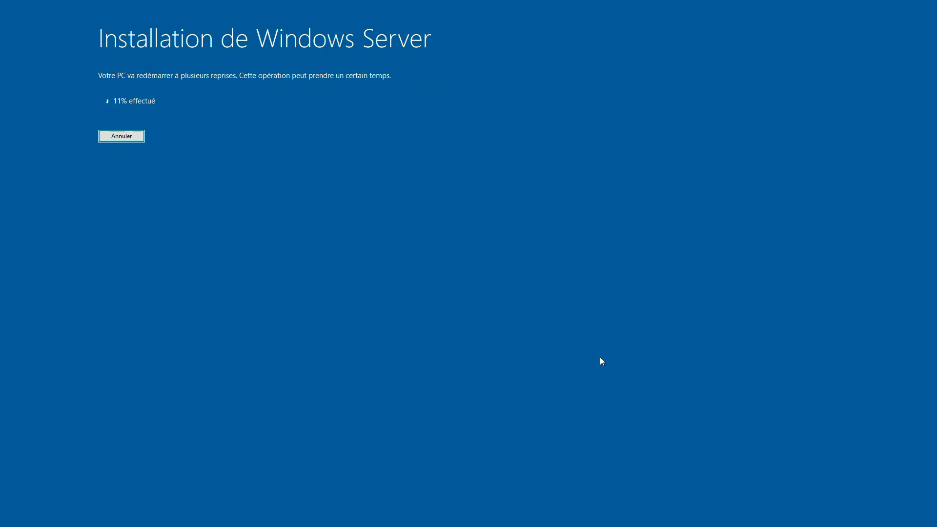
key(Return)
key(Escape)
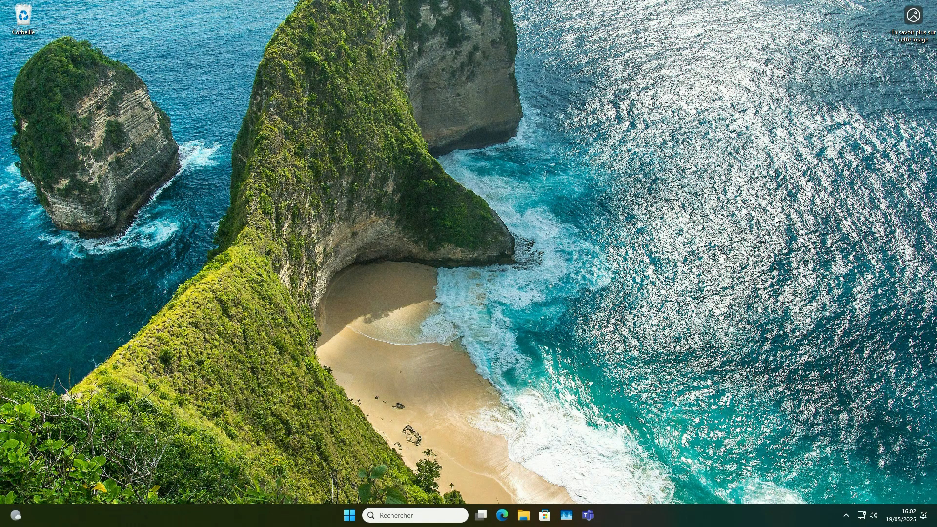
Review the Windows activation status in the system settings and start a check for Windows updates
click(350, 515)
click(583, 239)
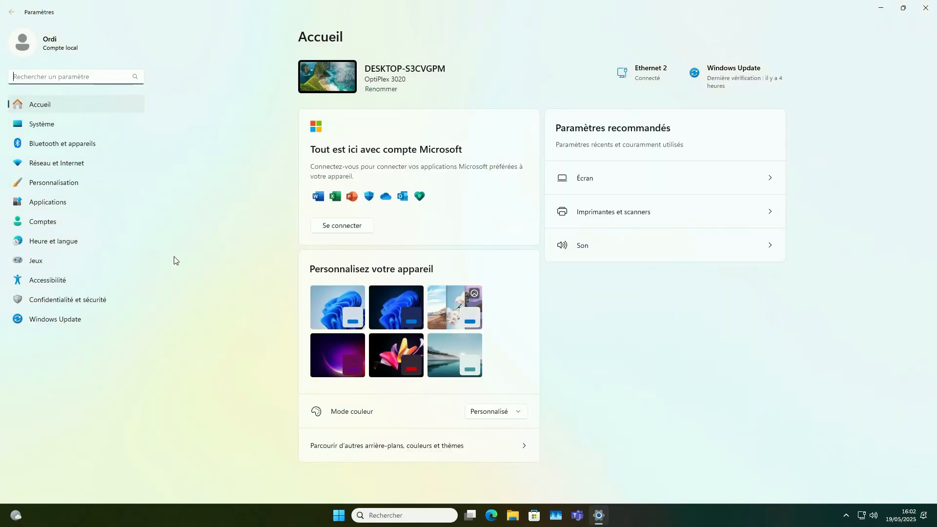
click(77, 122)
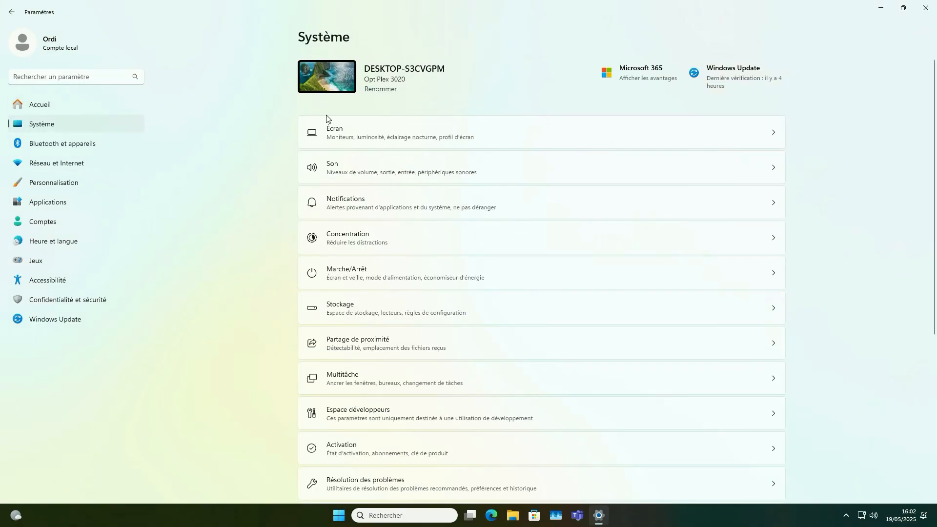
click(363, 456)
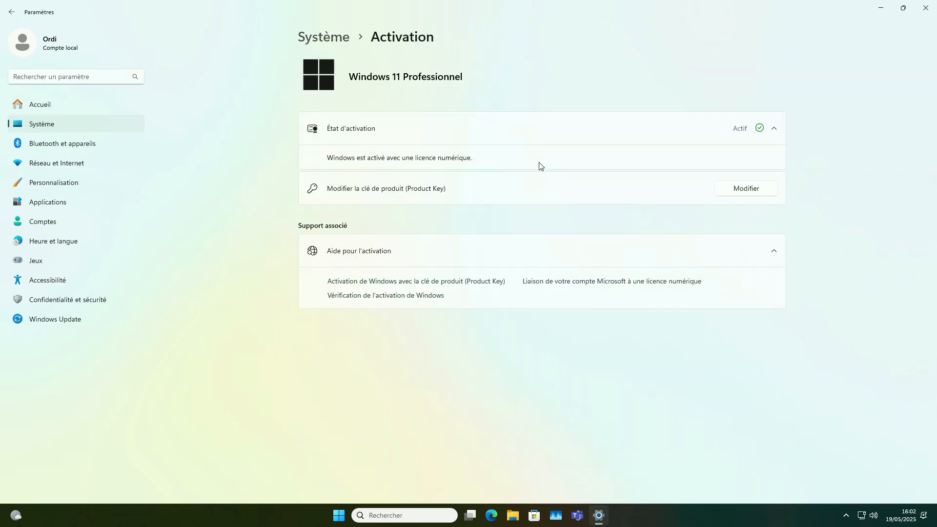
click(337, 139)
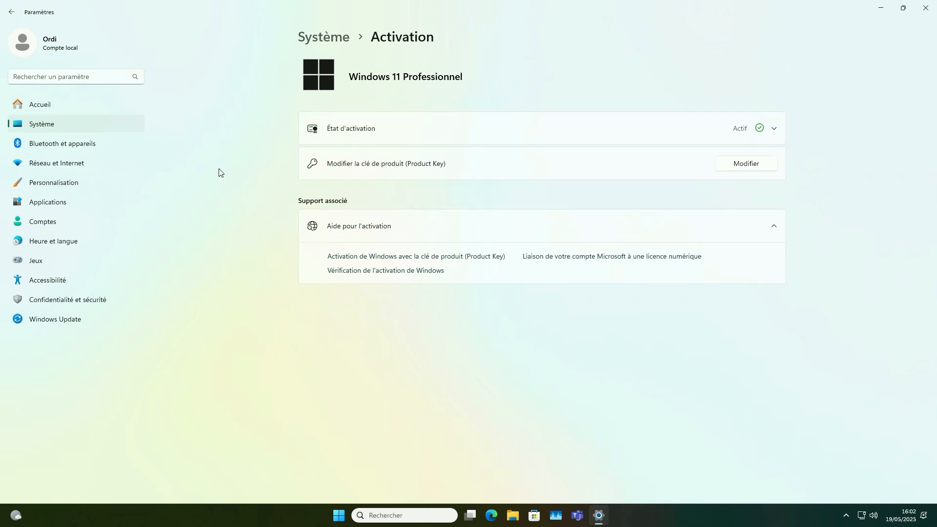
click(126, 324)
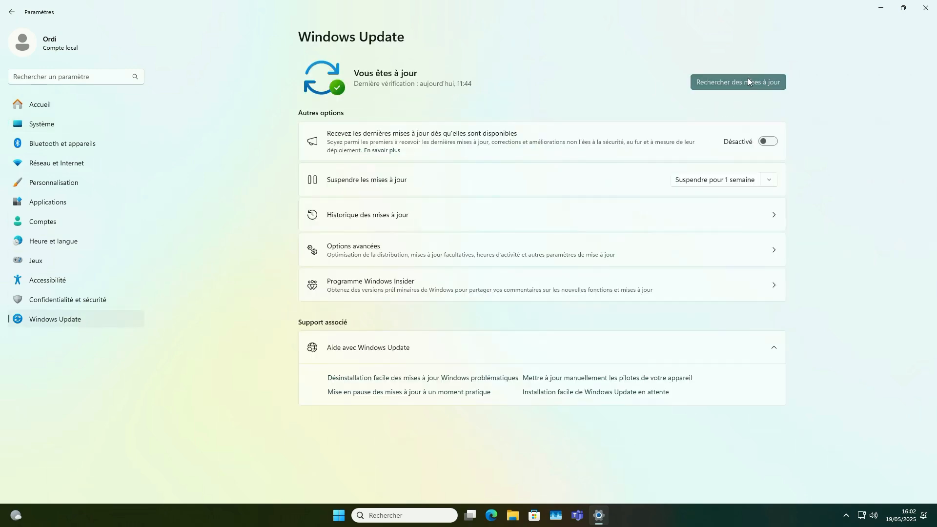
click(747, 79)
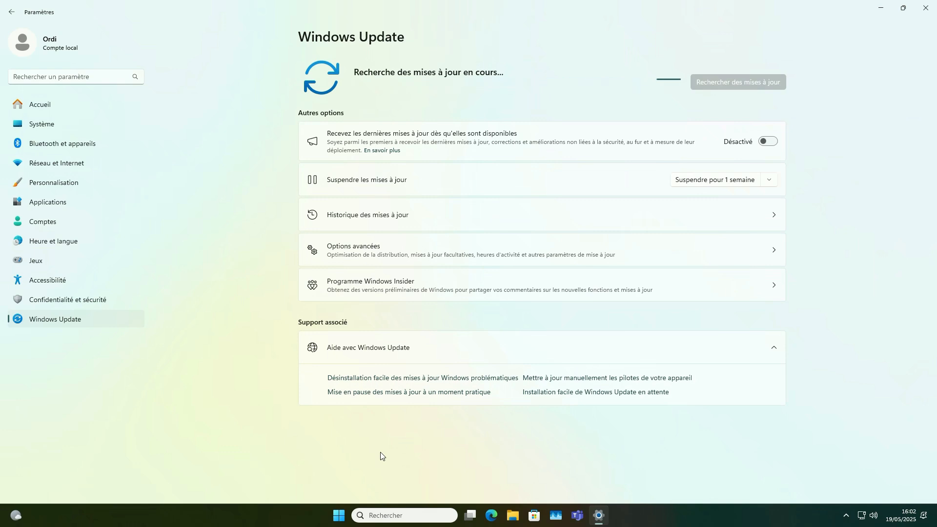
Run winver to view the installed Windows version, and close the information dialog
key(super+r)
text(wi)
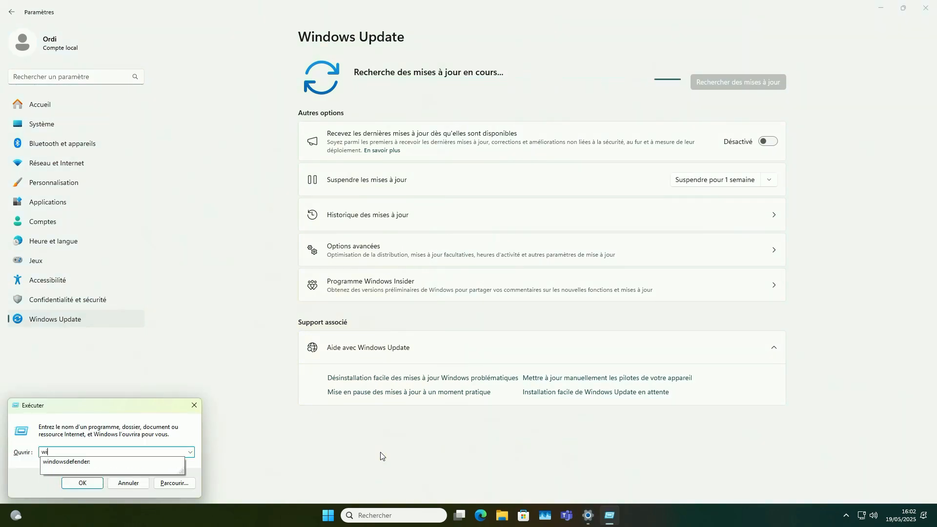
text(nver)
key(Return)
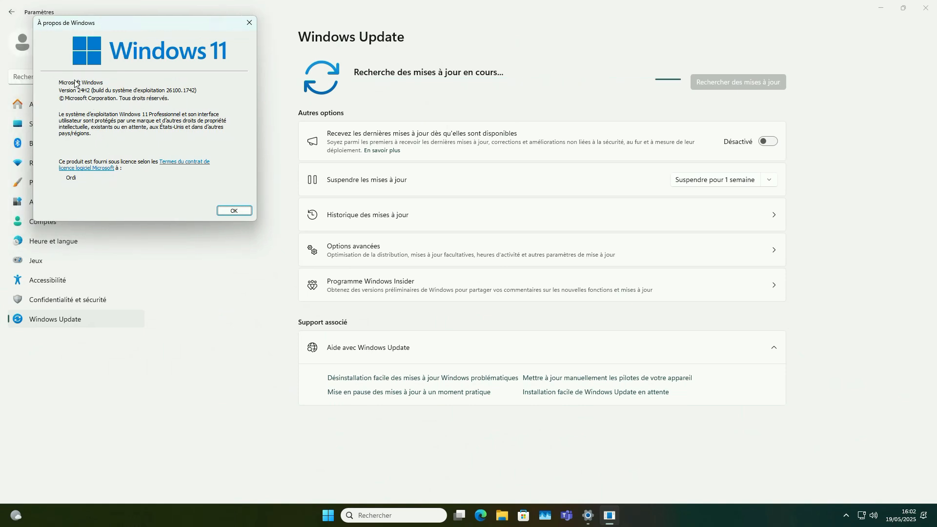
click(234, 210)
Show the desktop and open the Downloads folder to check that the personal files are still there
key(super+d)
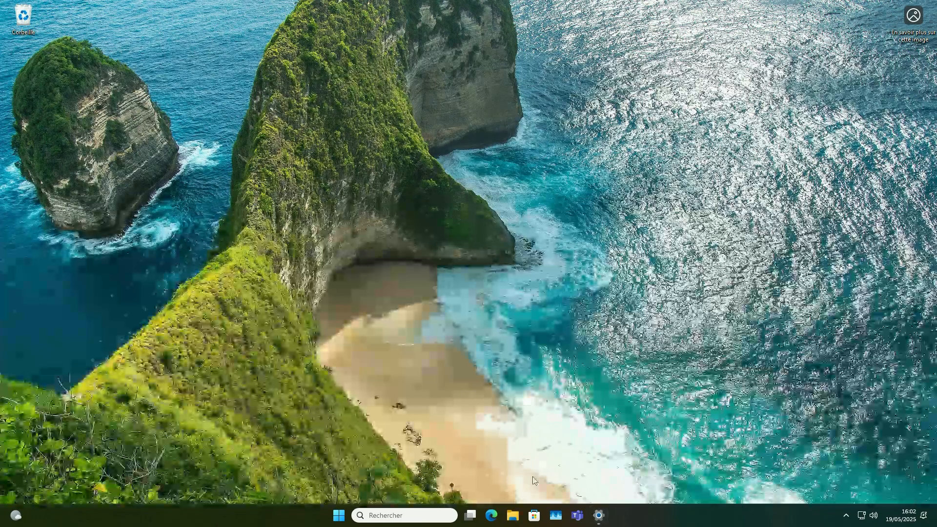
key(super+e)
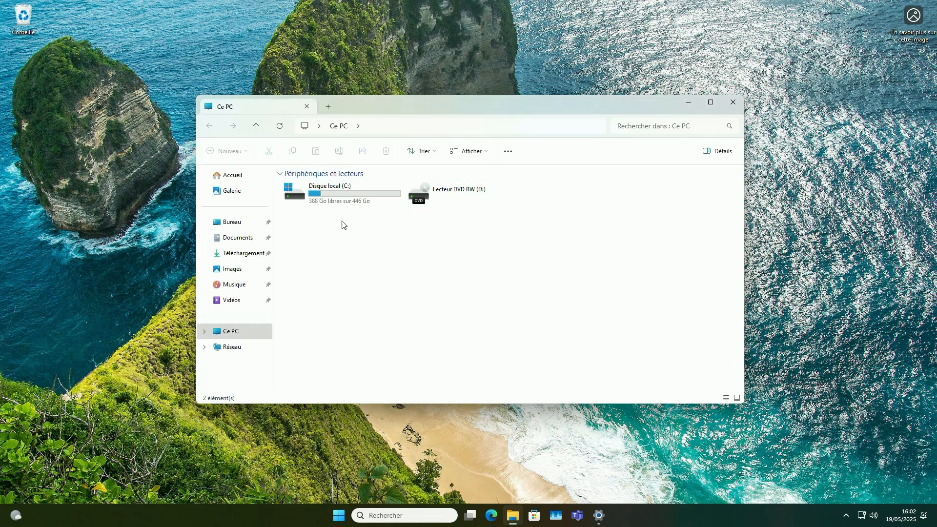
click(239, 253)
drag(310, 287, 376, 279)
Look through the full list of installed applications and expand the VideoLAN folder to check that programs were kept
click(339, 515)
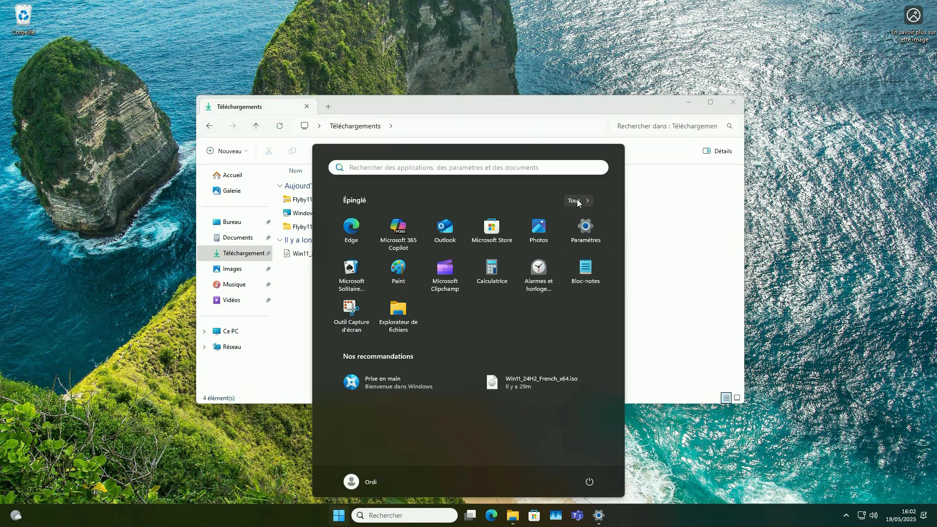
click(576, 200)
scroll(493, 355, down, 15)
click(390, 403)
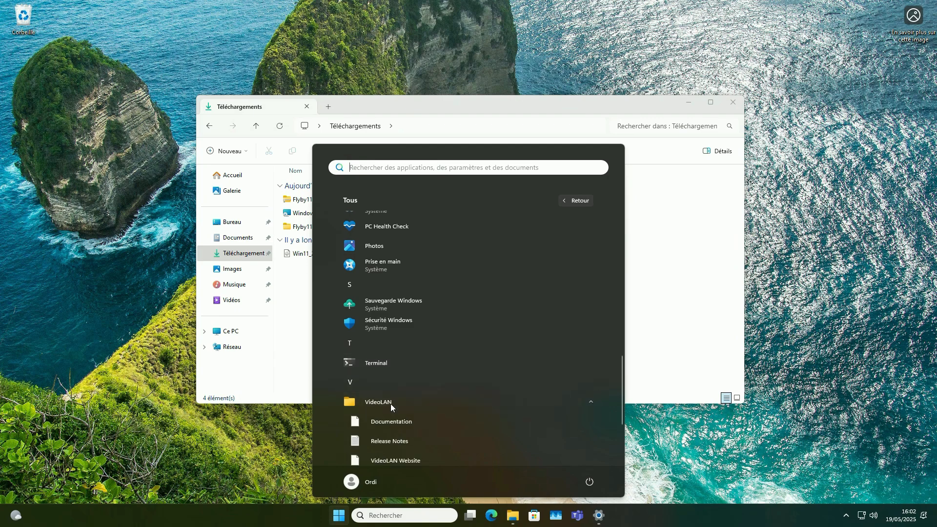
click(713, 327)
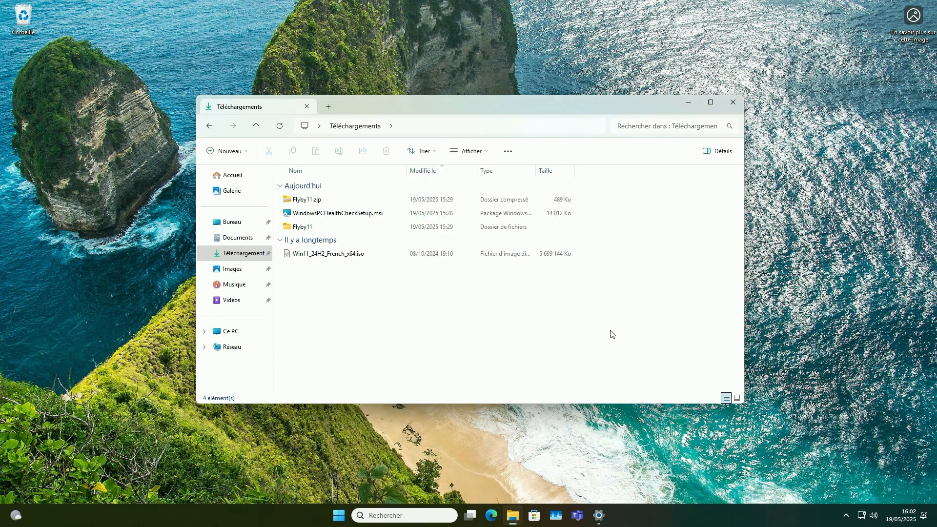
key(ctrl+a)
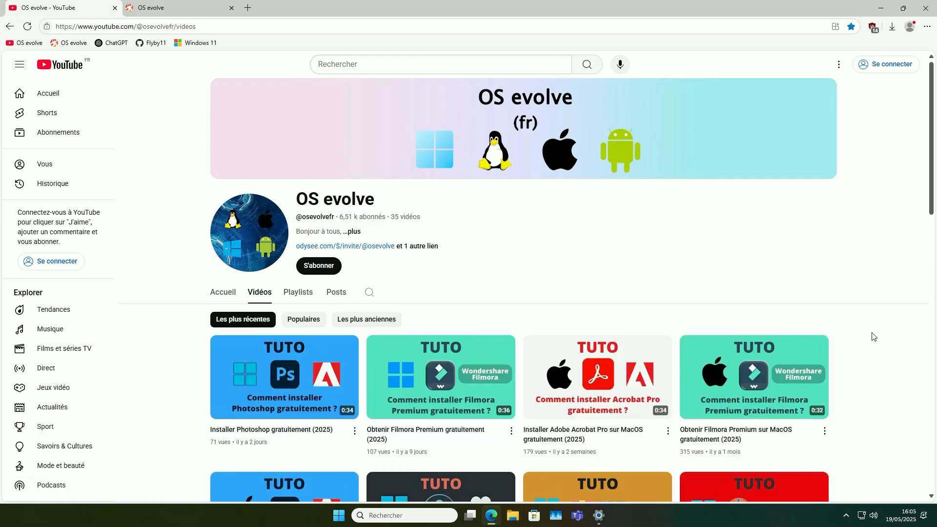
Browse the OS evolve channel's videos on YouTube and its content on Odysee
scroll(827, 324, down, 1)
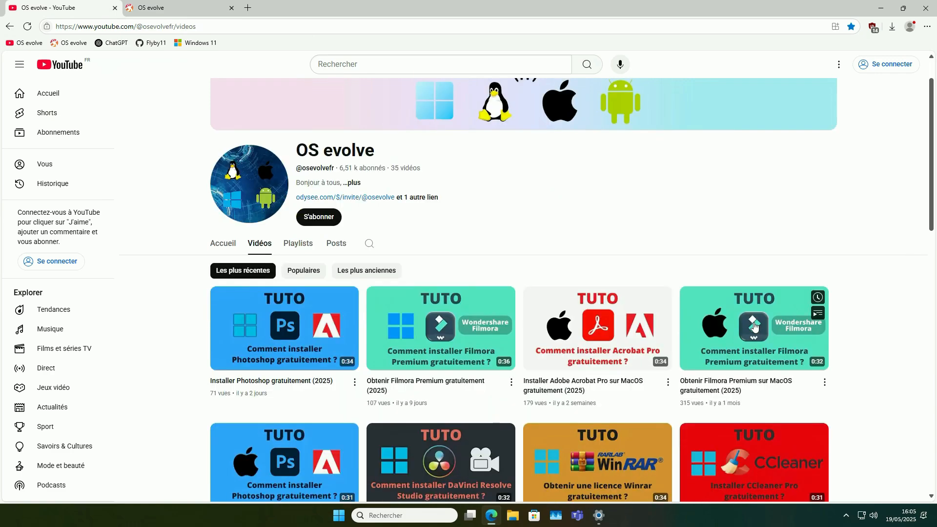
scroll(754, 329, down, 6)
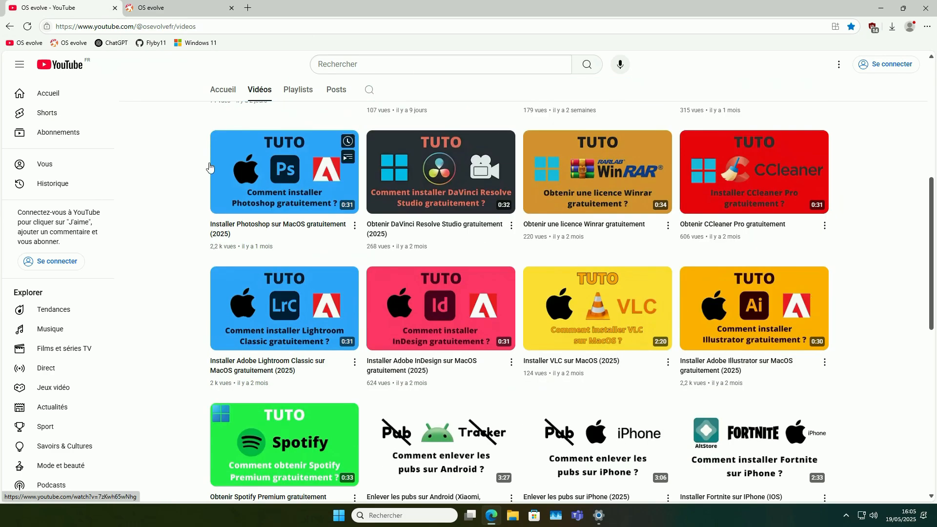
click(164, 7)
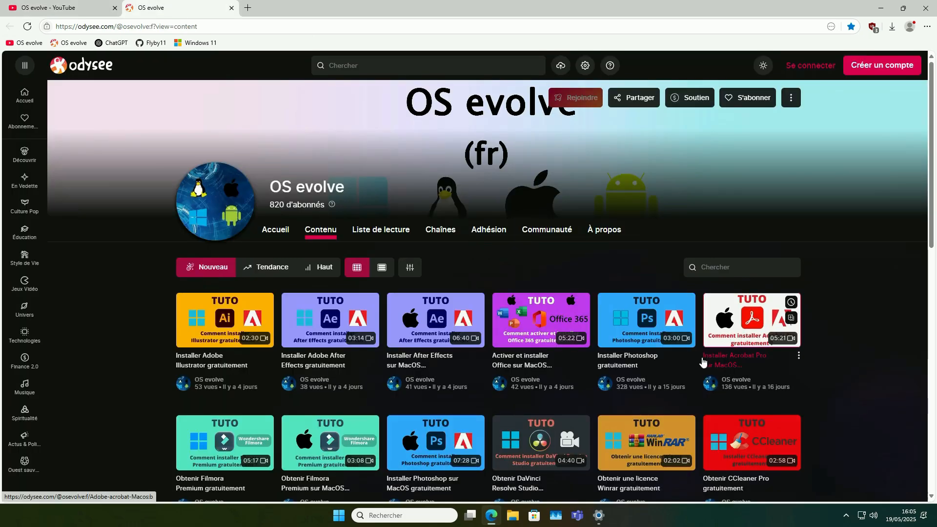
scroll(697, 358, down, 5)
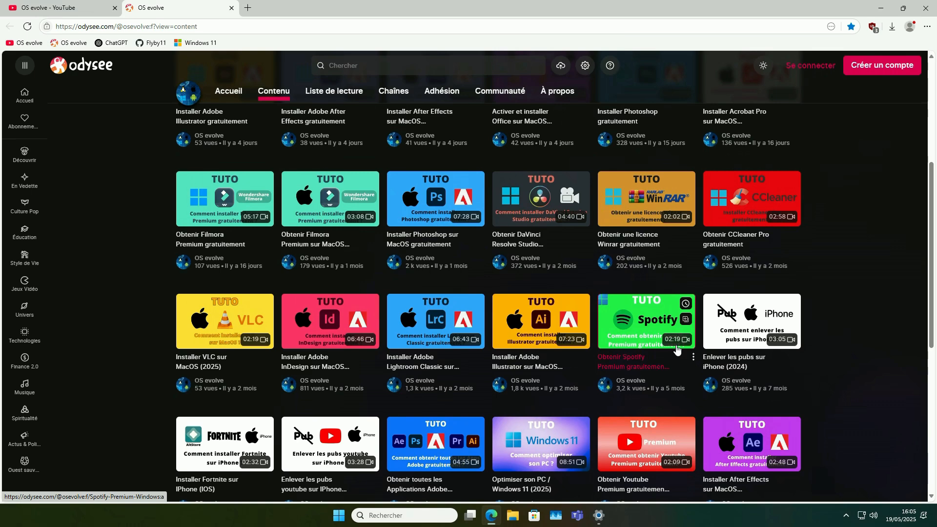
scroll(676, 349, up, 5)
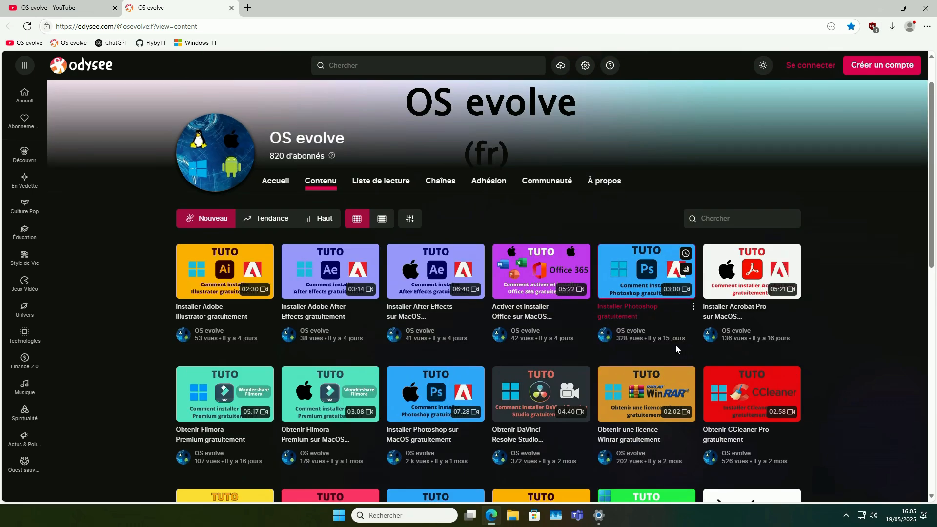